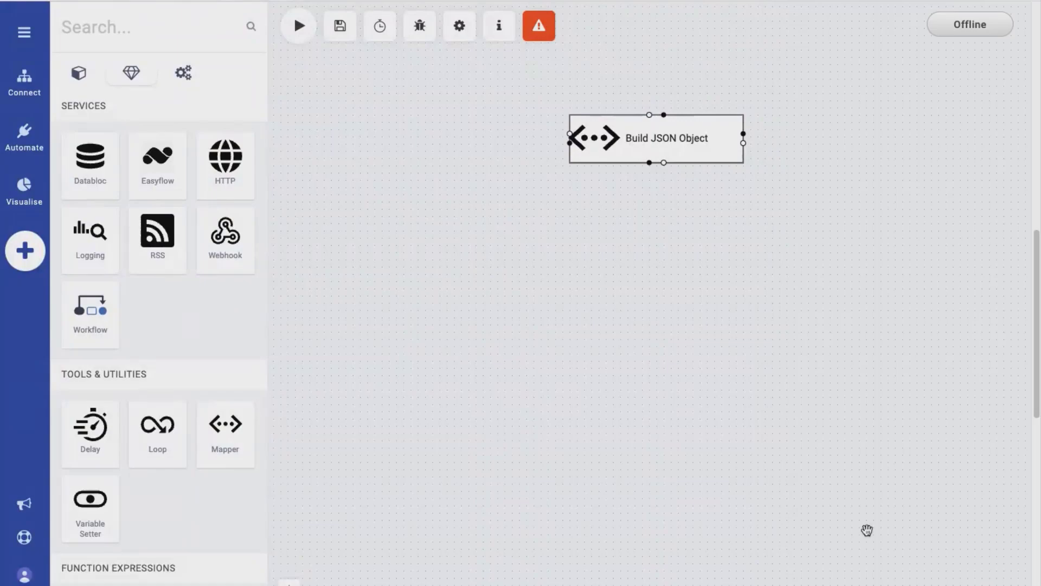
Set the Build JSON Object operation as the flow's starting point
{"action": "right_click", "coordinate": [675, 140]}
{"action": "left_click", "coordinate": [643, 167]}
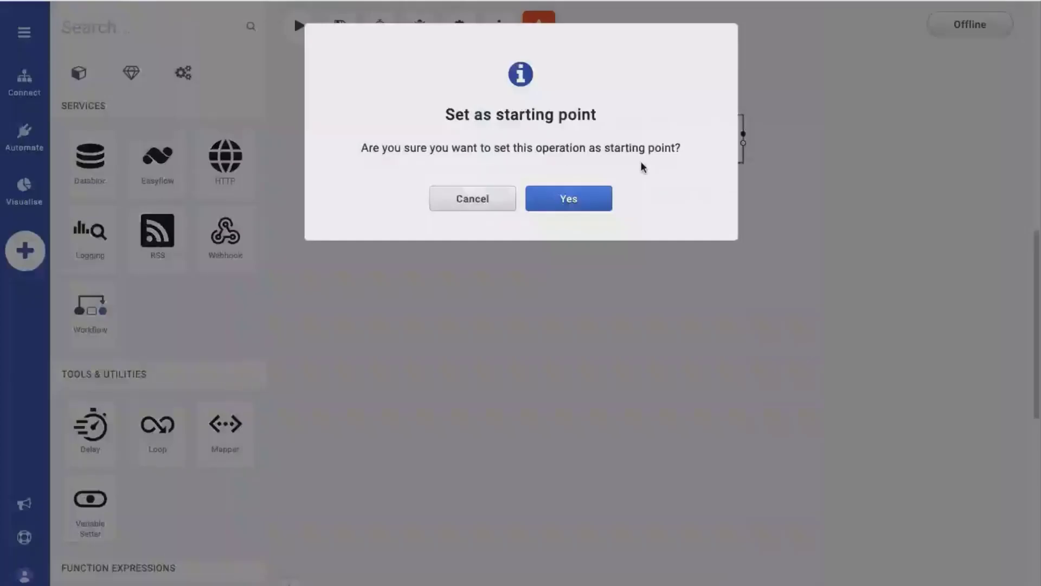
{"action": "left_click", "coordinate": [557, 198]}
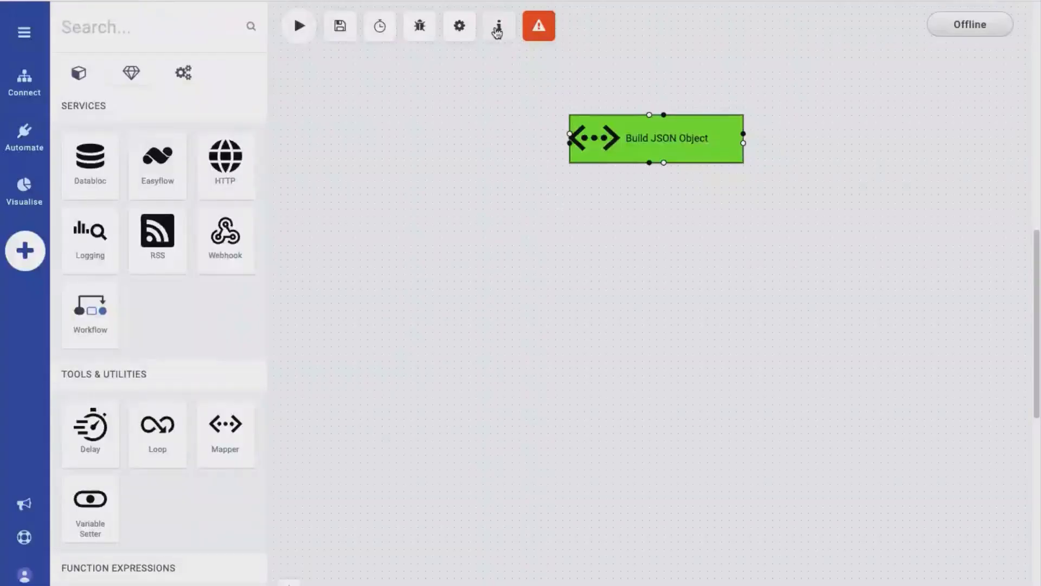
Copy the flow's webhook URL from its info dialog and run it in the browser
{"action": "left_click", "coordinate": [498, 29]}
{"action": "left_click", "coordinate": [840, 255]}
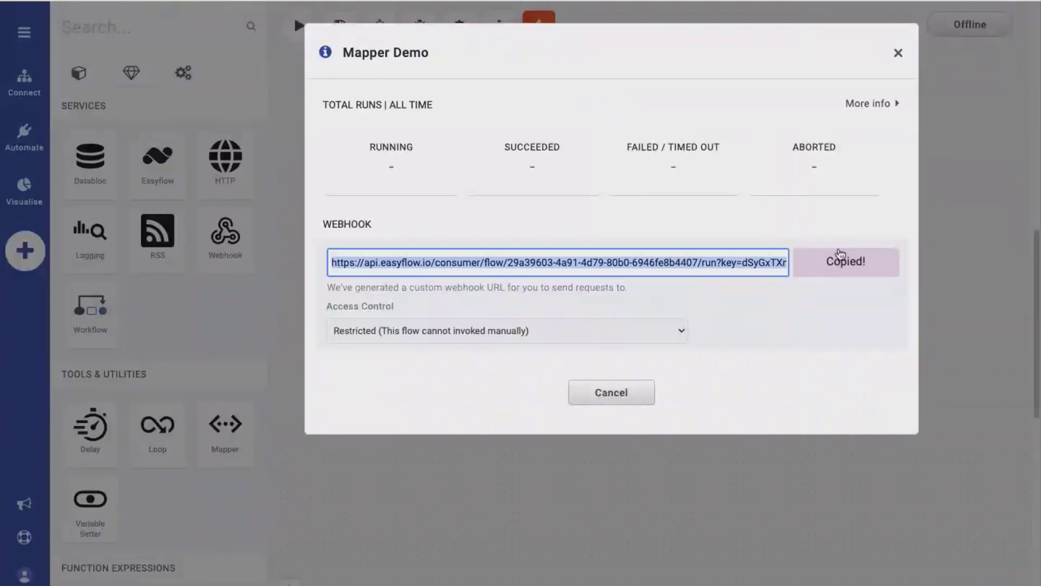
{"action": "left_click", "coordinate": [898, 53]}
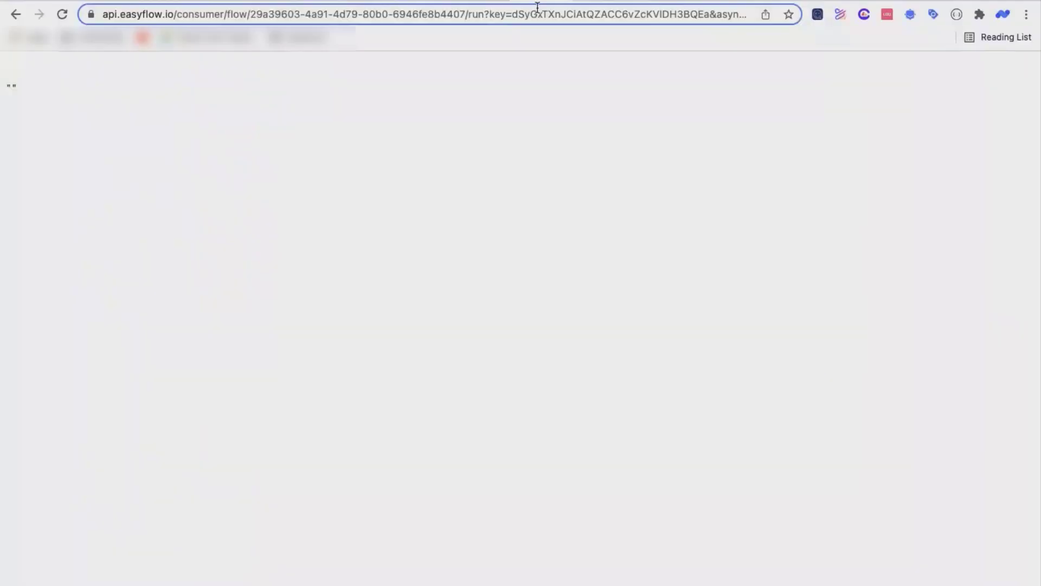
{"action": "left_click", "coordinate": [537, 6]}
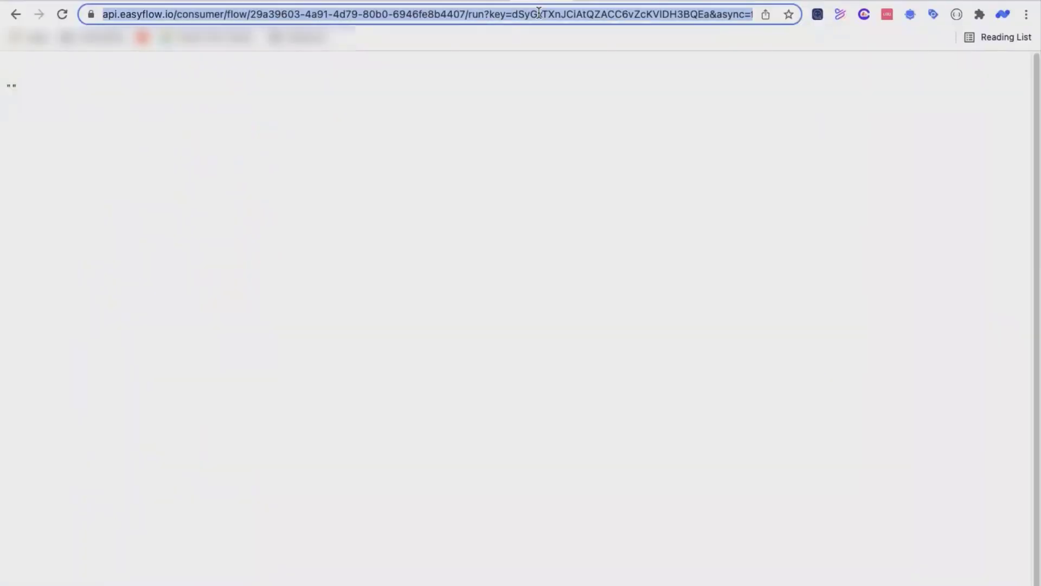
{"action": "key", "text": "Right"}
{"action": "key", "text": "Return"}
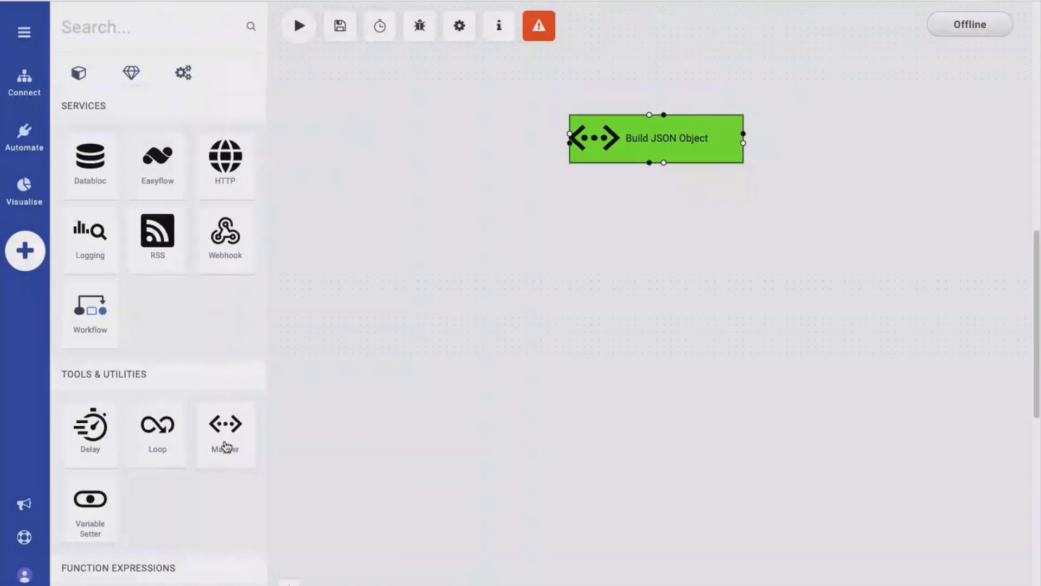
Add a Mapper named "Mapper add JSON to Array" below Build JSON Object and connect Build JSON Object to it
{"action": "left_click_drag", "start_coordinate": [226, 446], "coordinate": [636, 242]}
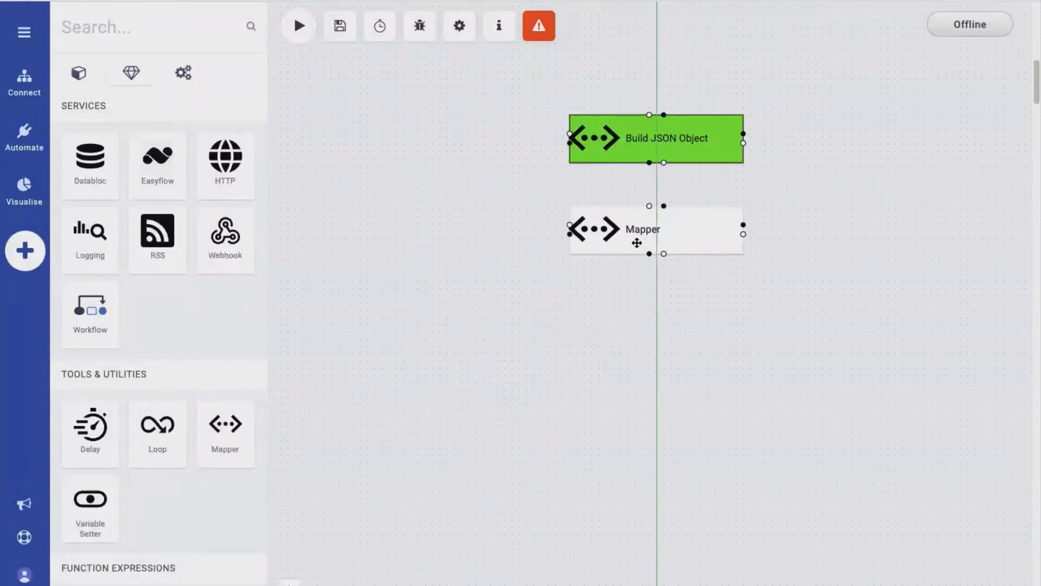
{"action": "left_click_drag", "start_coordinate": [649, 162], "coordinate": [650, 209]}
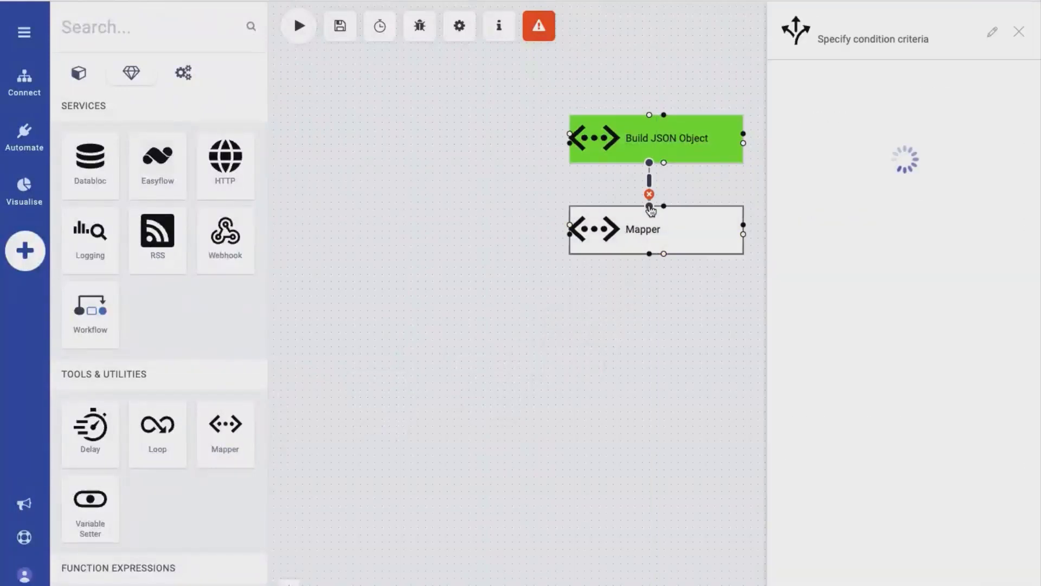
{"action": "left_click", "coordinate": [653, 228]}
{"action": "left_click", "coordinate": [856, 21]}
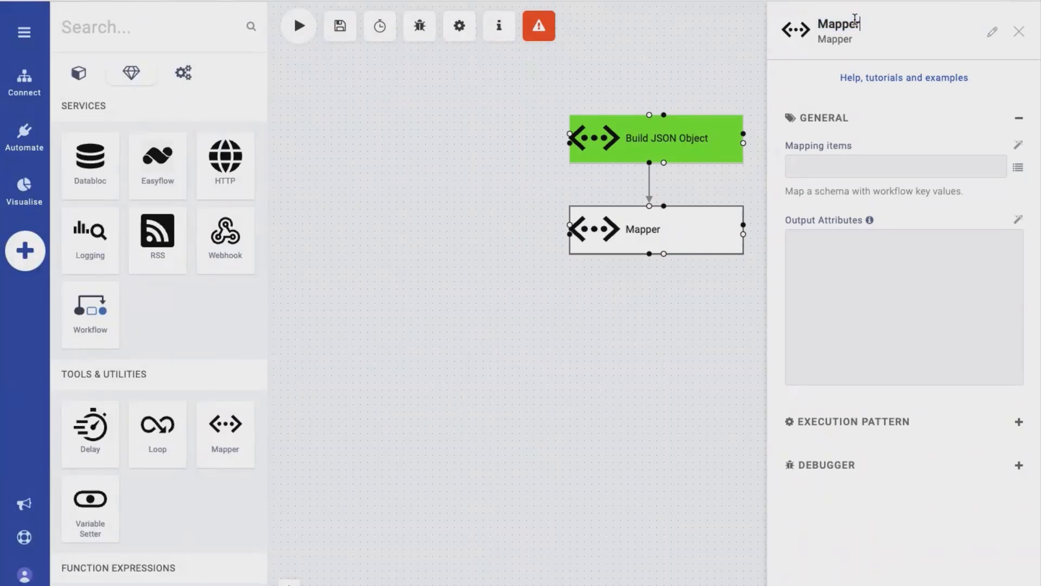
{"action": "type", "text": "add JSON to Array"}
Insert the Add array function into the mapping items of Mapper add JSON to Array
{"action": "left_click", "coordinate": [854, 170]}
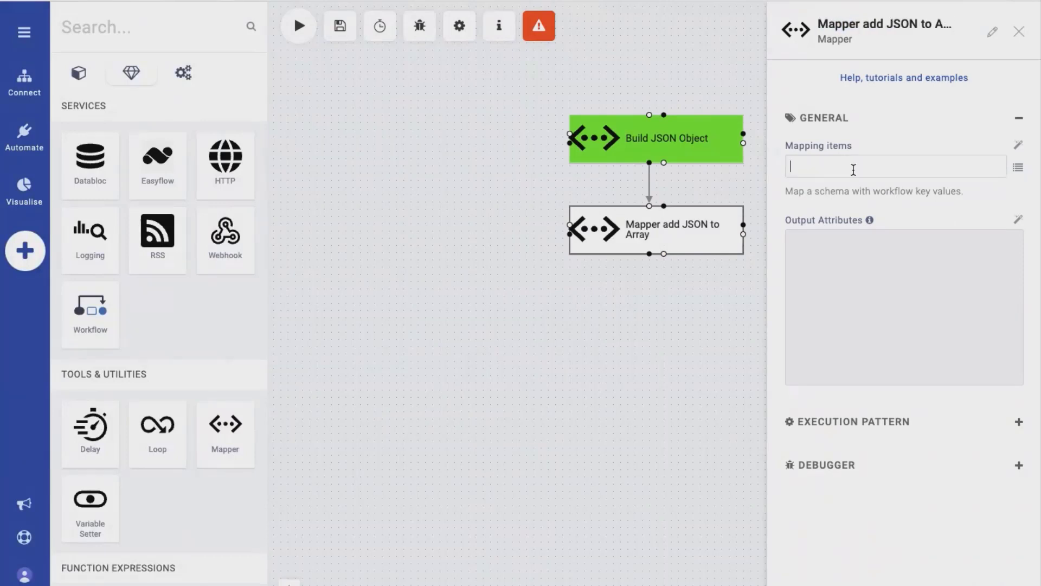
{"action": "left_click", "coordinate": [1018, 168]}
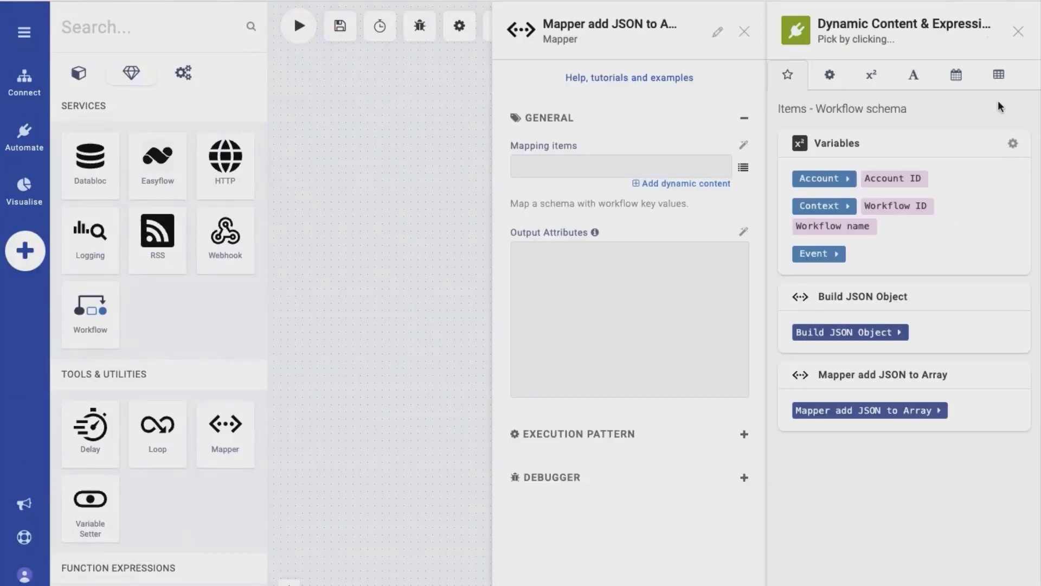
{"action": "left_click", "coordinate": [998, 76]}
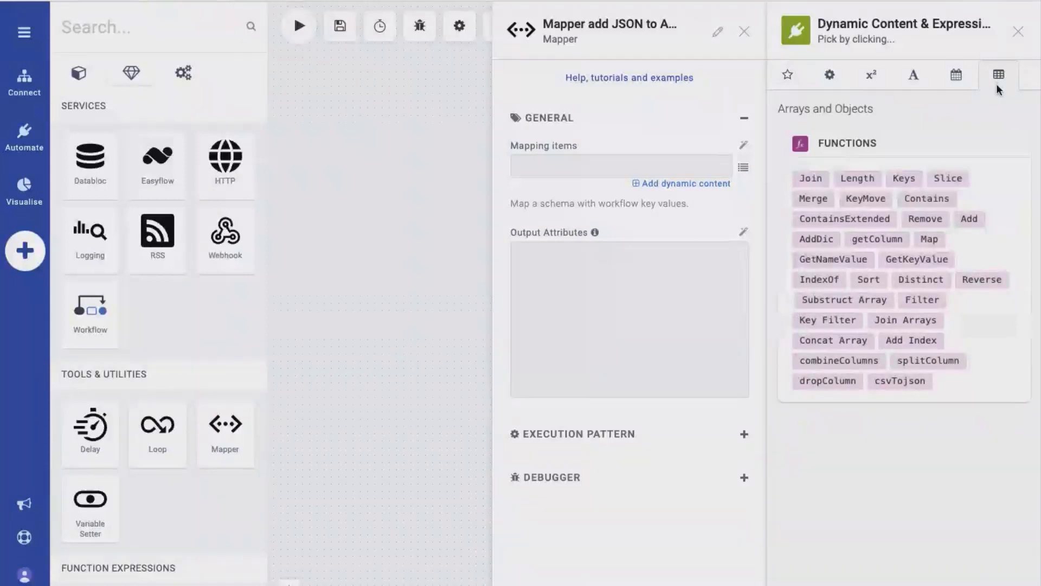
{"action": "left_click", "coordinate": [971, 221]}
Fill the add function with an empty array [] as first argument and Build JSON Object as second
{"action": "left_click", "coordinate": [790, 77]}
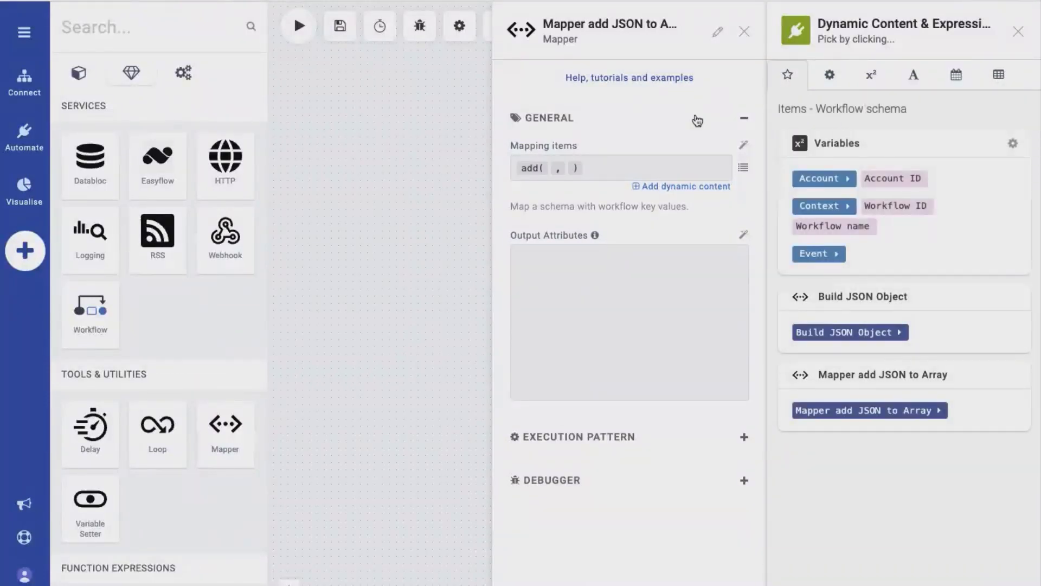
{"action": "left_click", "coordinate": [829, 74]}
{"action": "left_click", "coordinate": [788, 75]}
{"action": "left_click", "coordinate": [865, 337]}
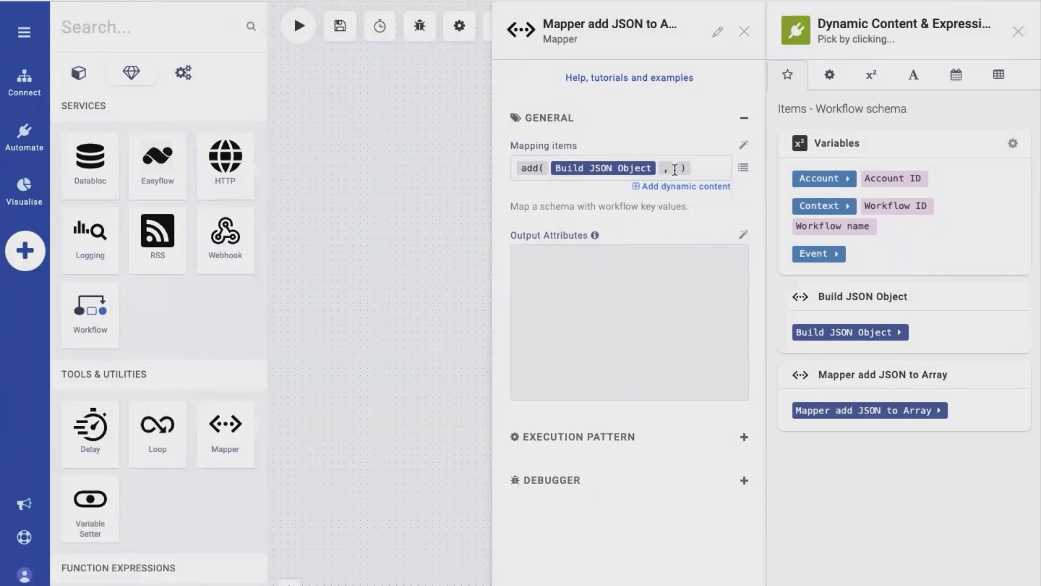
{"action": "left_click_drag", "start_coordinate": [626, 171], "coordinate": [672, 168]}
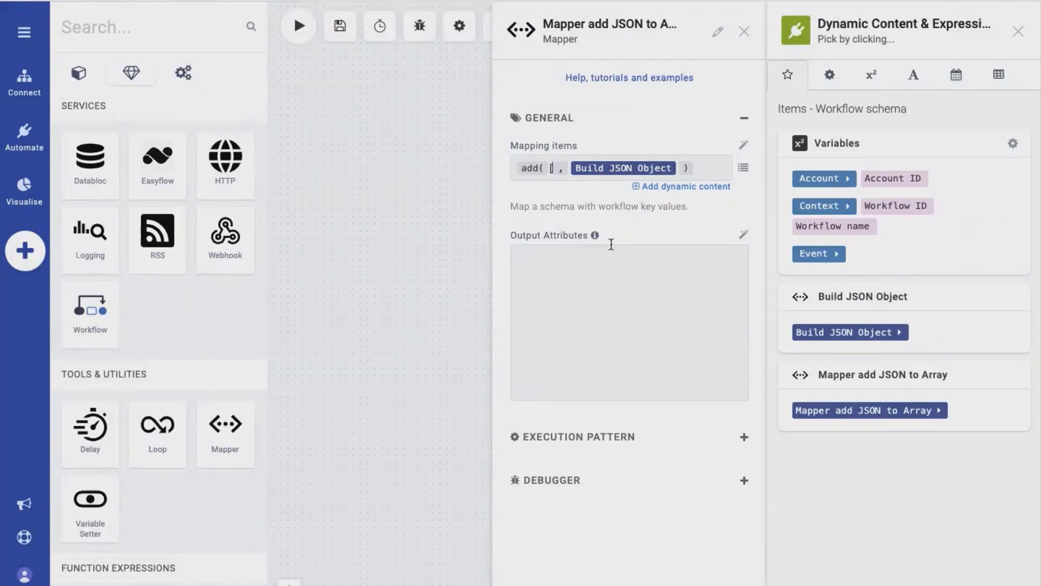
{"action": "type", "text": "[]"}
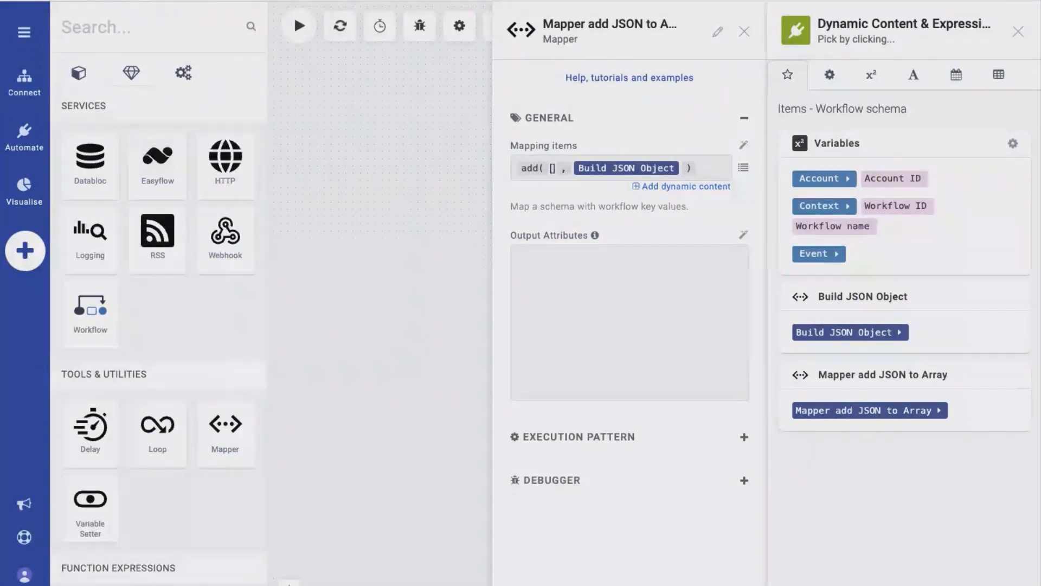
{"action": "key", "text": "Escape"}
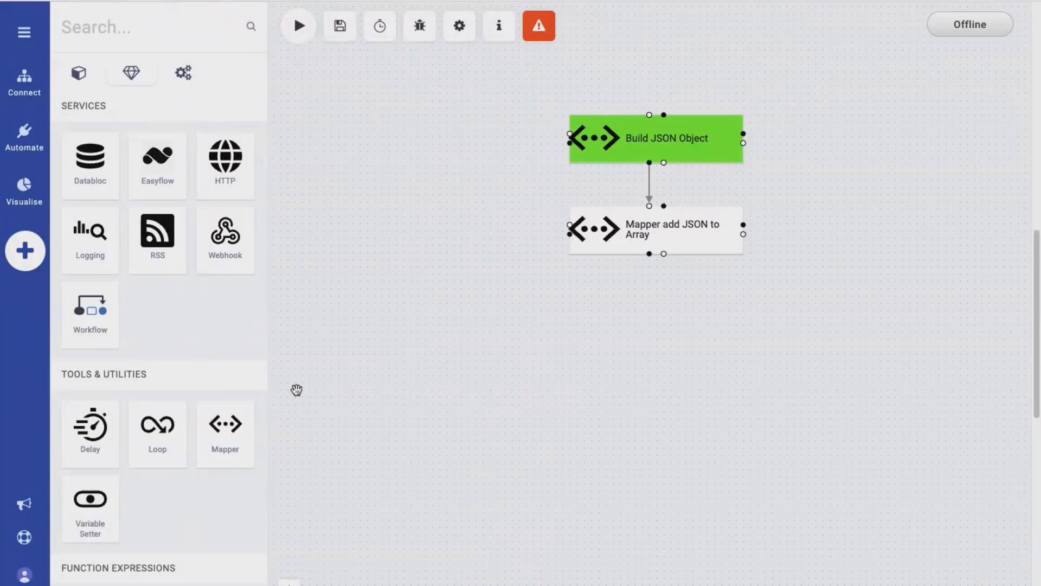
Place a Variable Setter and a Loop in a column below Mapper add JSON to Array
{"action": "left_click_drag", "start_coordinate": [84, 512], "coordinate": [622, 324]}
{"action": "left_click_drag", "start_coordinate": [158, 428], "coordinate": [619, 424]}
From the Variable Setter's key options, create a Workflow text variable named var_list_persons with default value []
{"action": "left_click", "coordinate": [630, 319]}
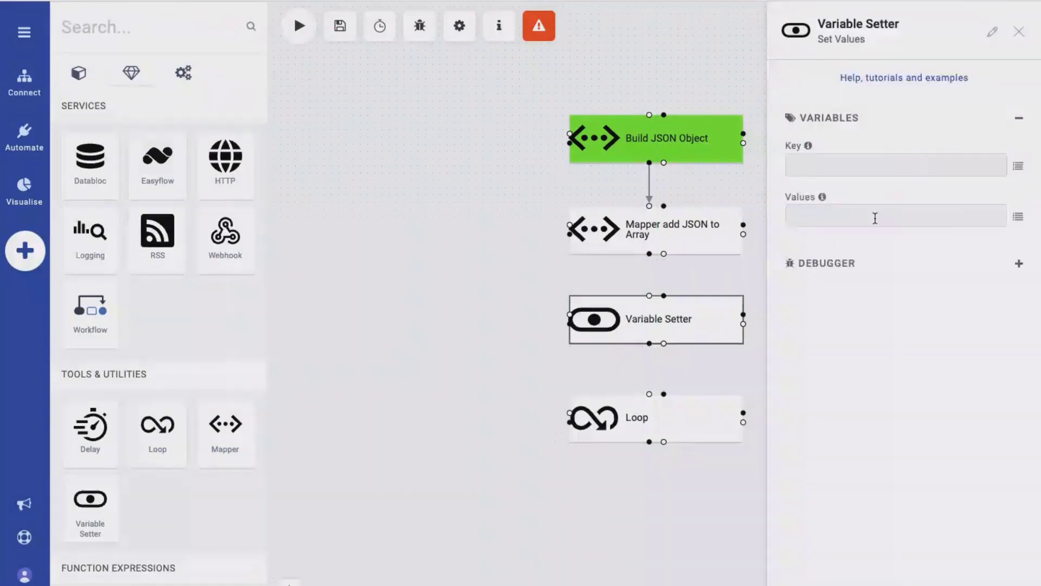
{"action": "left_click", "coordinate": [1018, 167]}
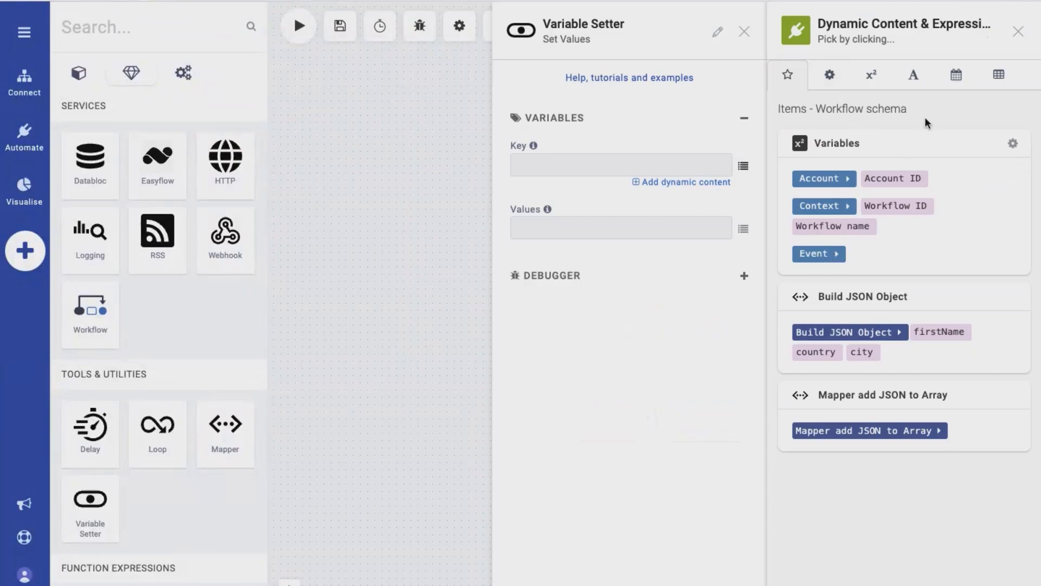
{"action": "left_click", "coordinate": [1012, 144]}
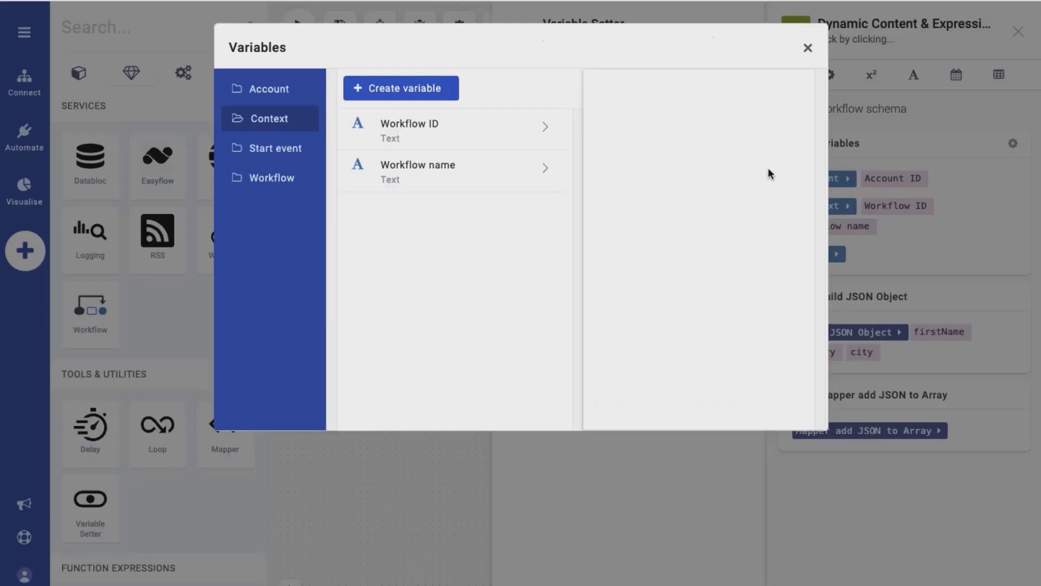
{"action": "left_click", "coordinate": [272, 178]}
{"action": "left_click", "coordinate": [397, 91]}
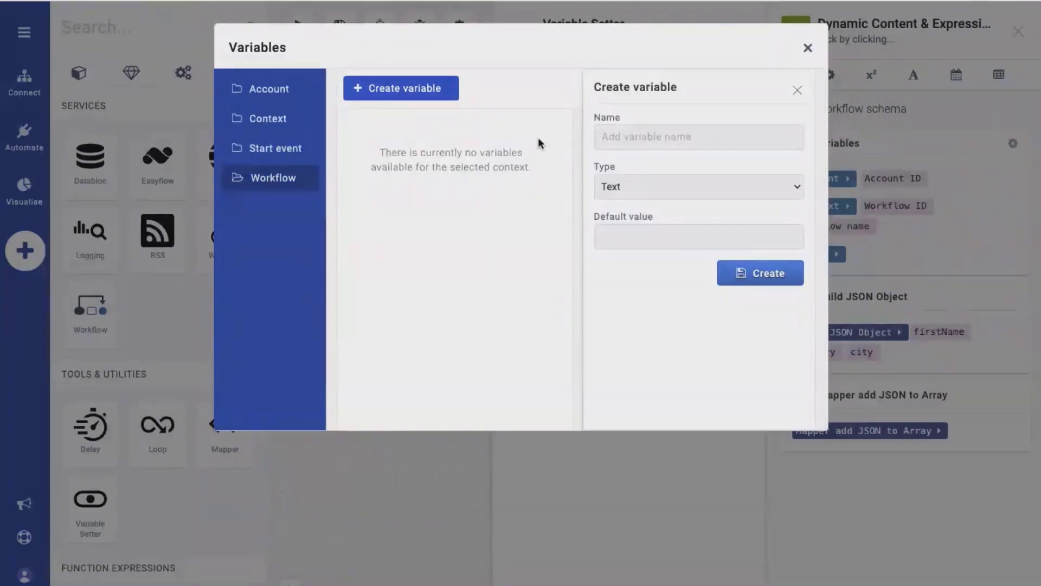
{"action": "left_click", "coordinate": [632, 139]}
{"action": "type", "text": "var_list"}
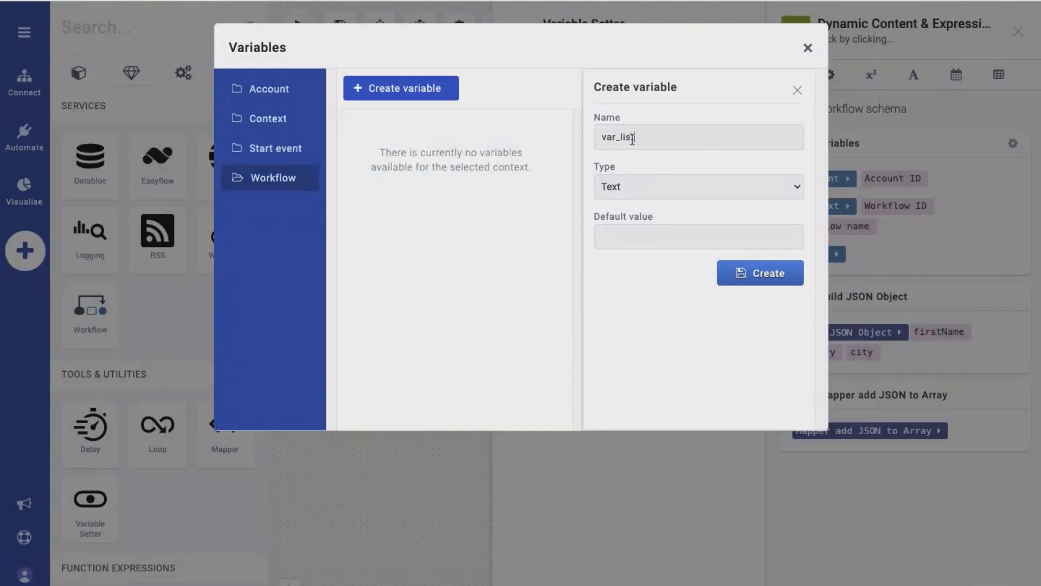
{"action": "type", "text": "_persons"}
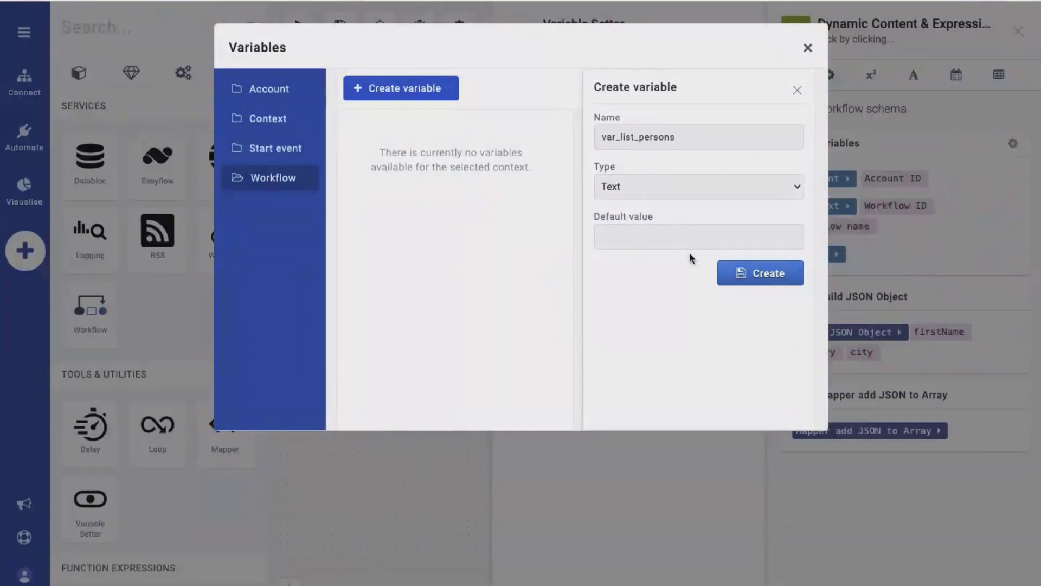
{"action": "left_click", "coordinate": [668, 239]}
{"action": "type", "text": "[]"}
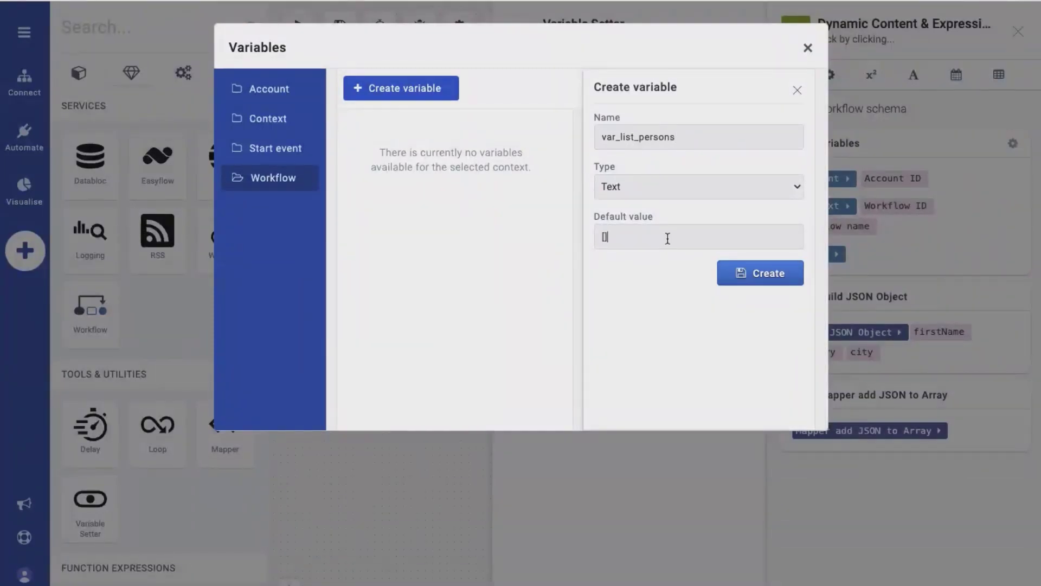
{"action": "left_click", "coordinate": [781, 277]}
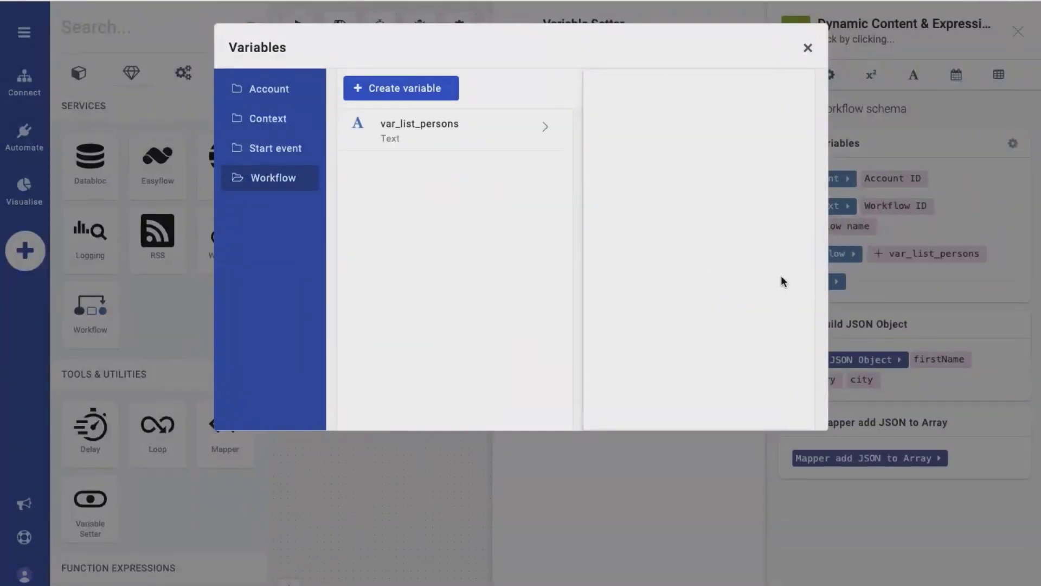
Create a second Workflow text variable named var_loop with default value 0 and close the variables dialog
{"action": "left_click", "coordinate": [395, 91]}
{"action": "left_click", "coordinate": [682, 136]}
{"action": "type", "text": "var"}
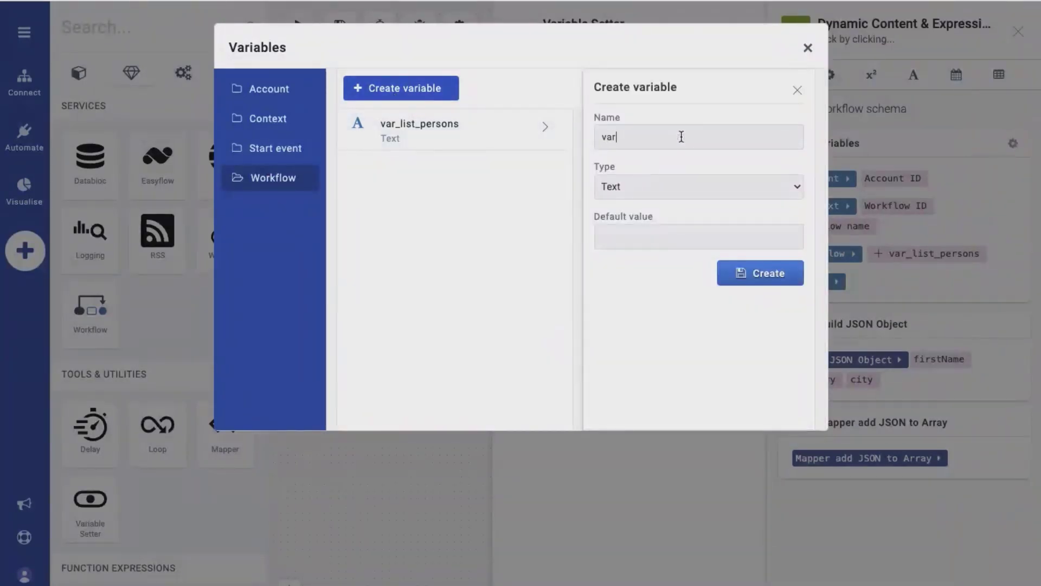
{"action": "type", "text": "_loop"}
{"action": "left_click", "coordinate": [646, 235]}
{"action": "type", "text": "0"}
{"action": "left_click", "coordinate": [790, 268]}
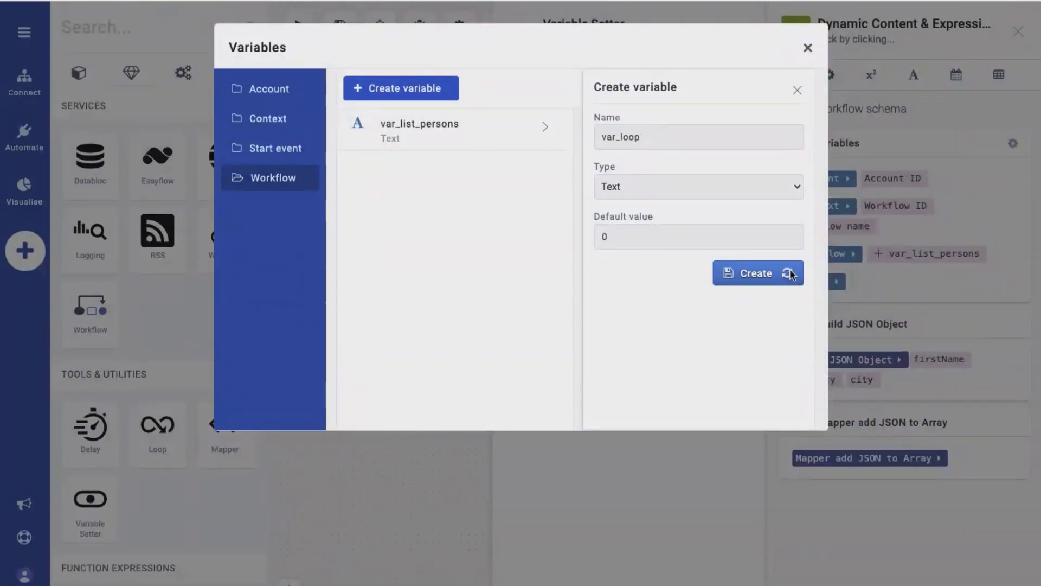
{"action": "left_click", "coordinate": [807, 48]}
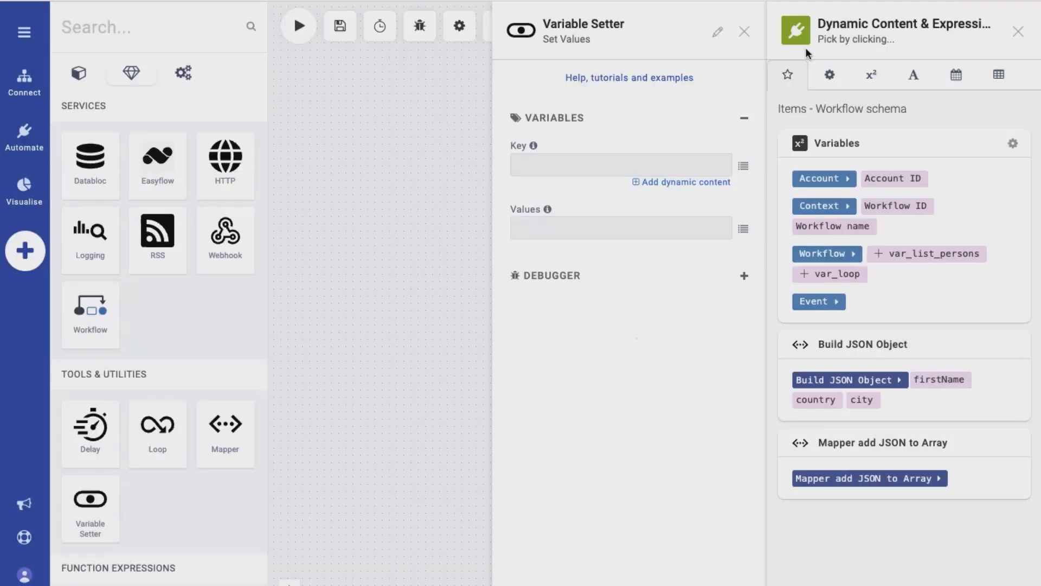
Configure the setter as Variable INITIATE with var_list_persons set to [] and var_loop set to 0, and save the flow
{"action": "left_click", "coordinate": [880, 256]}
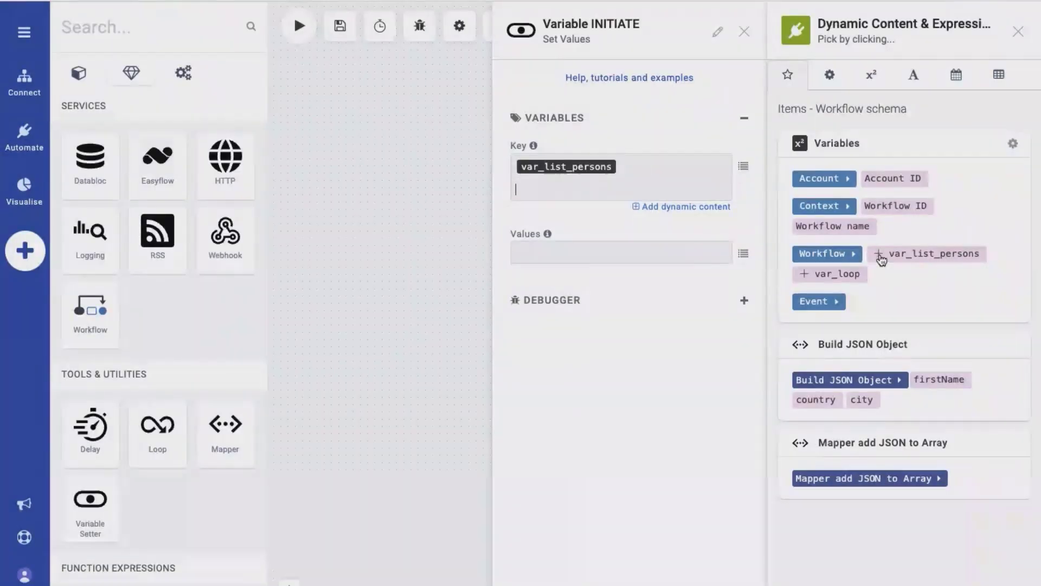
{"action": "left_click", "coordinate": [805, 276]}
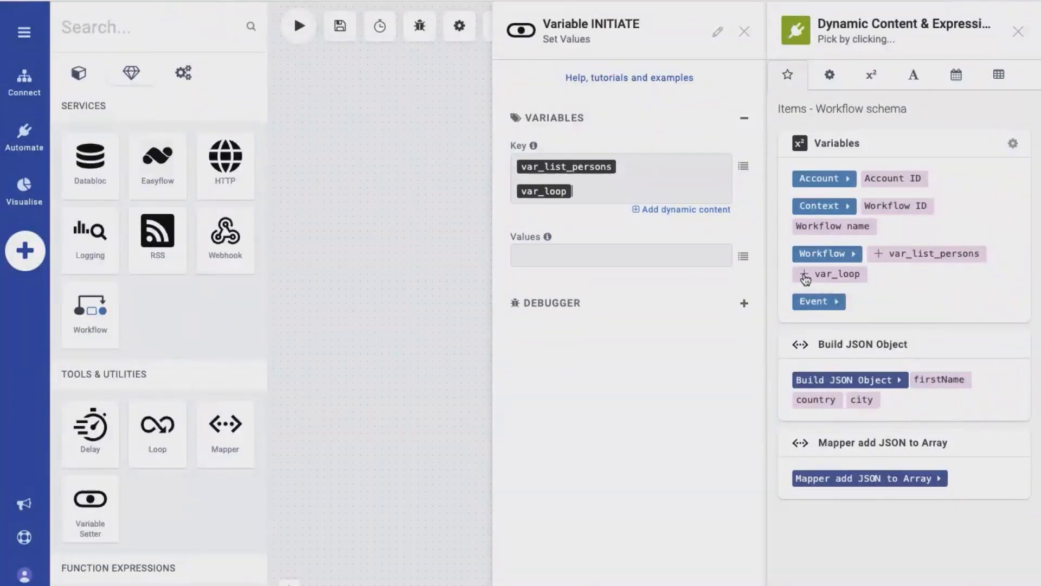
{"action": "left_click", "coordinate": [662, 260]}
{"action": "left_click", "coordinate": [662, 261]}
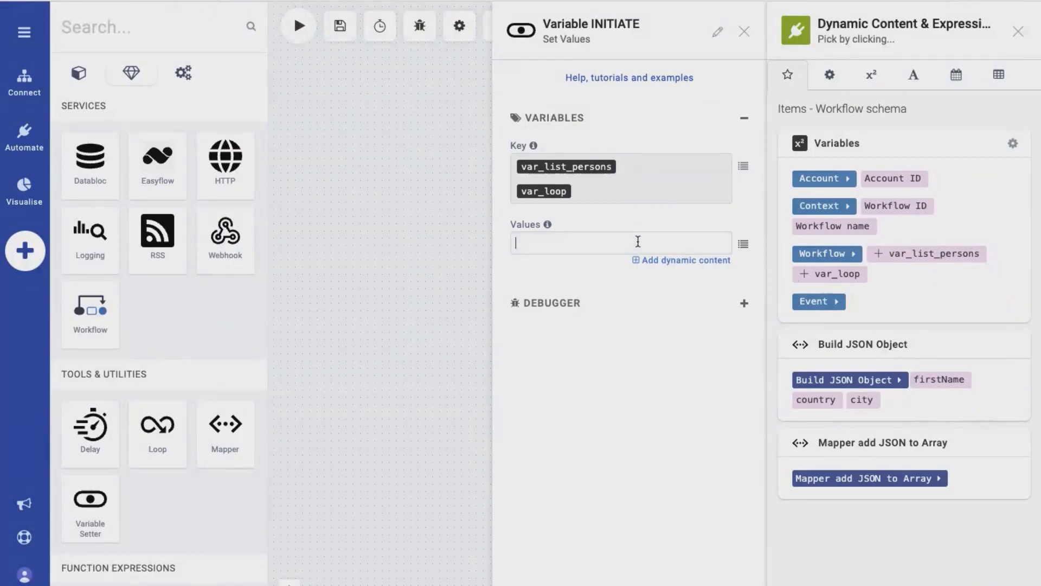
{"action": "type", "text": "[]"}
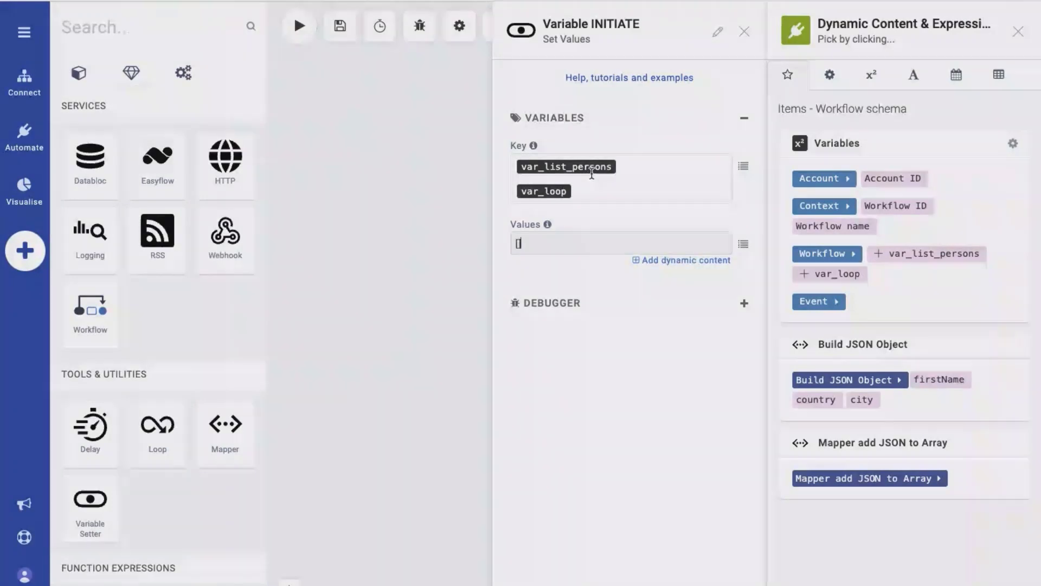
{"action": "key", "text": "Return"}
{"action": "type", "text": "0"}
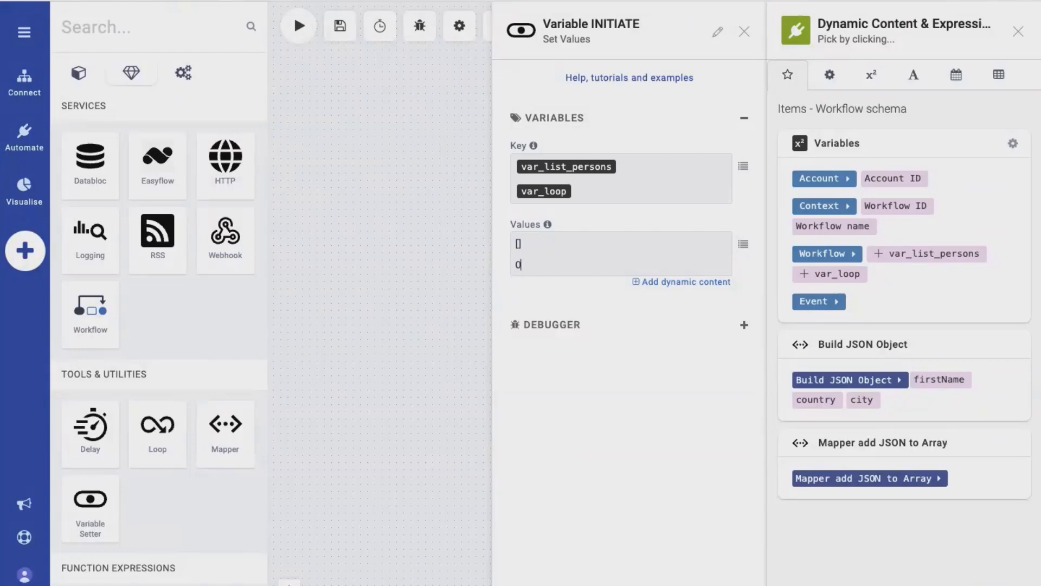
{"action": "left_click", "coordinate": [340, 26]}
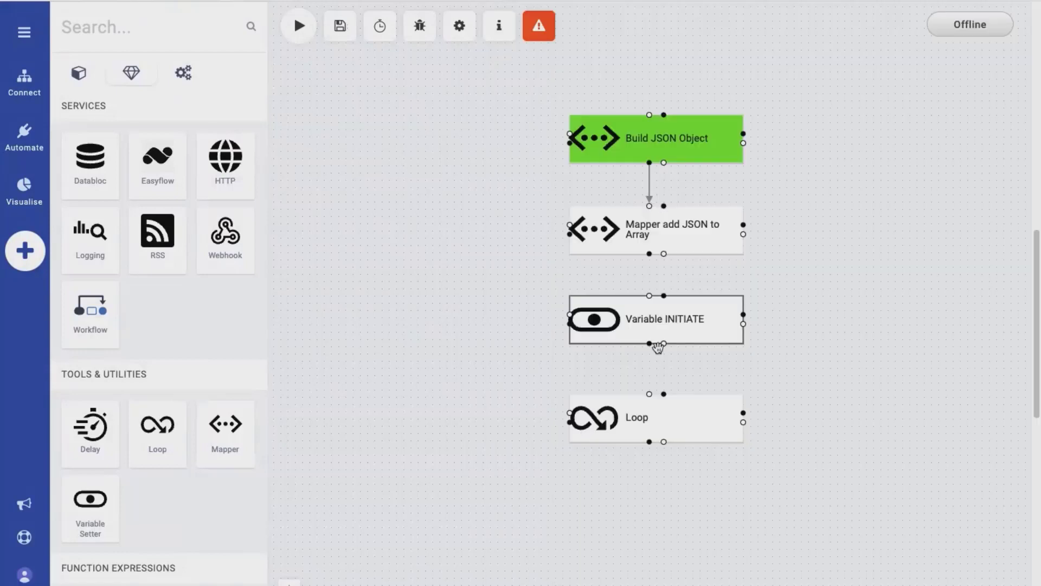
Connect Mapper add JSON to Array to Variable INITIATE
{"action": "left_click_drag", "start_coordinate": [649, 253], "coordinate": [649, 296]}
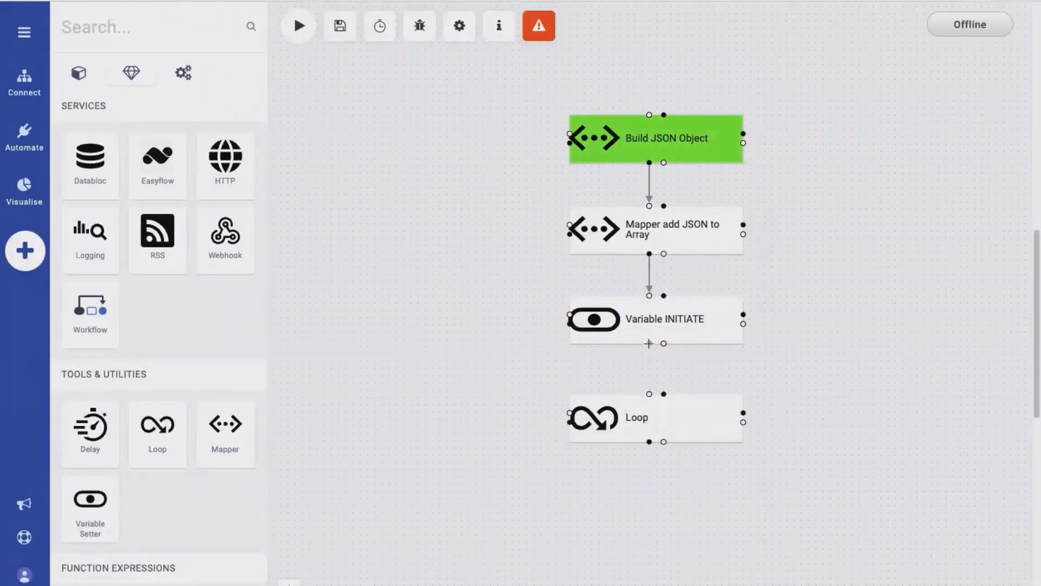
Connect Variable INITIATE to the Loop, configure Start loop with an index length of 10, and save and align the Loop
{"action": "left_click_drag", "start_coordinate": [649, 344], "coordinate": [649, 394]}
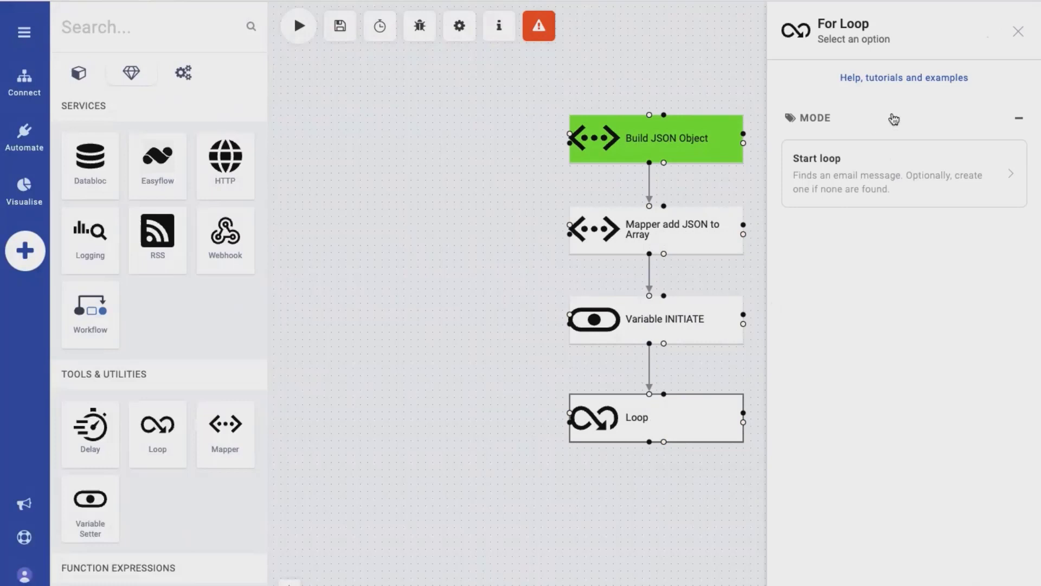
{"action": "left_click", "coordinate": [889, 171]}
{"action": "left_click", "coordinate": [868, 170]}
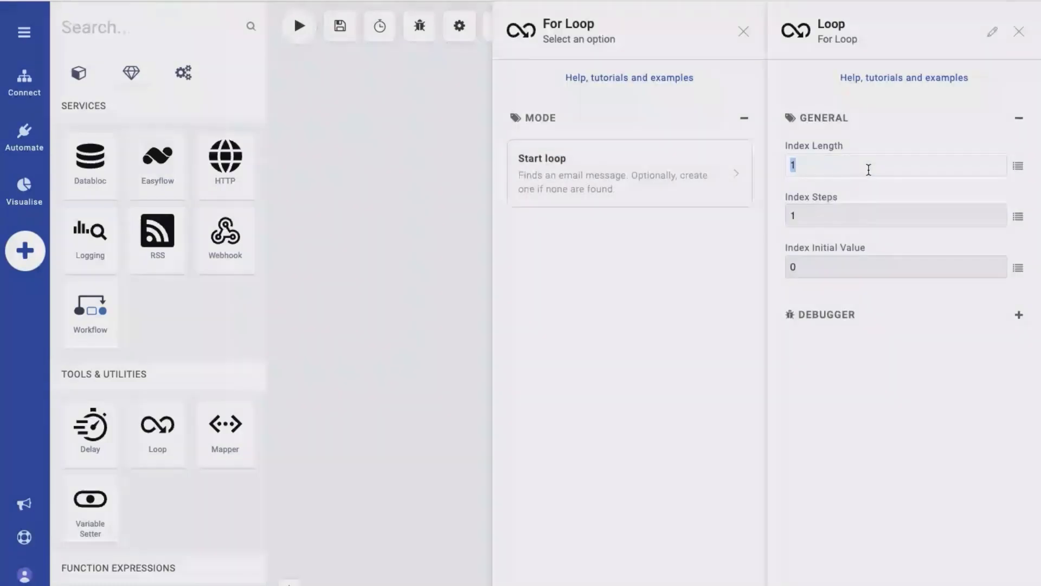
{"action": "type", "text": "10"}
{"action": "left_click", "coordinate": [969, 566]}
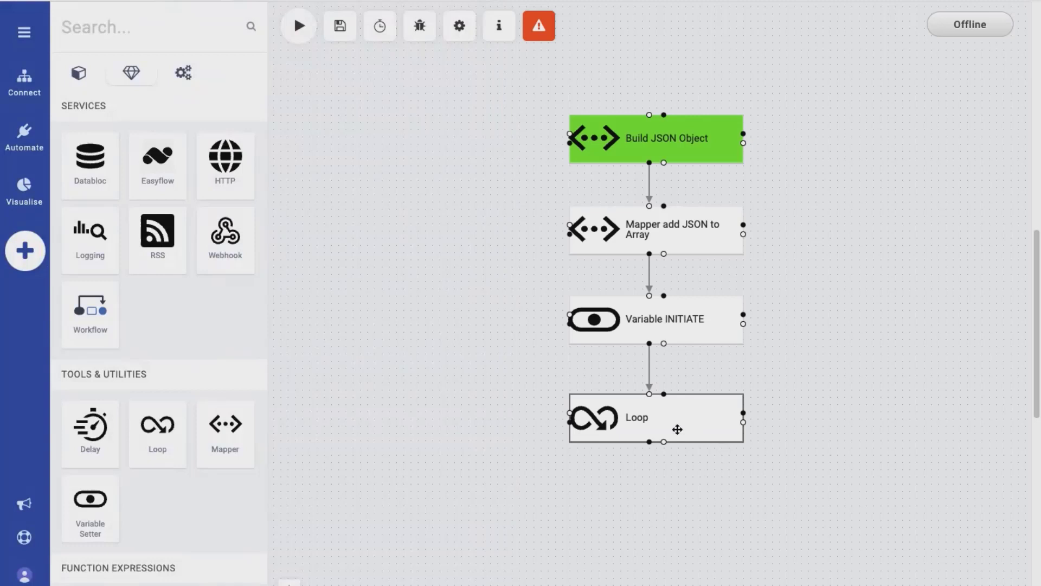
{"action": "left_click_drag", "start_coordinate": [678, 428], "coordinate": [677, 421]}
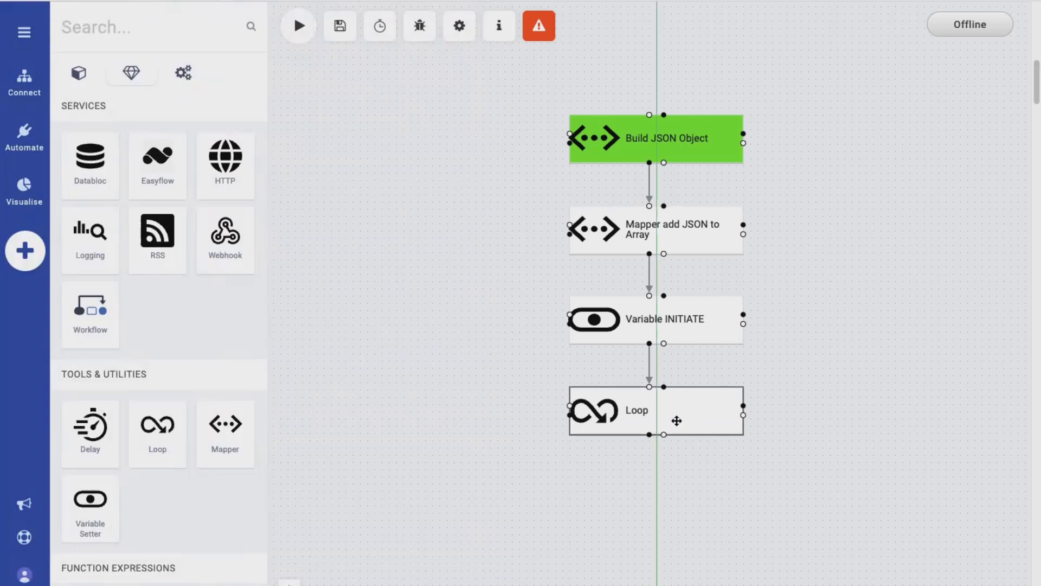
Add a Variable Setter below the Loop, name it Variable Prepare, and choose var_list_persons and var_loop as its keys
{"action": "left_click_drag", "start_coordinate": [90, 501], "coordinate": [629, 503]}
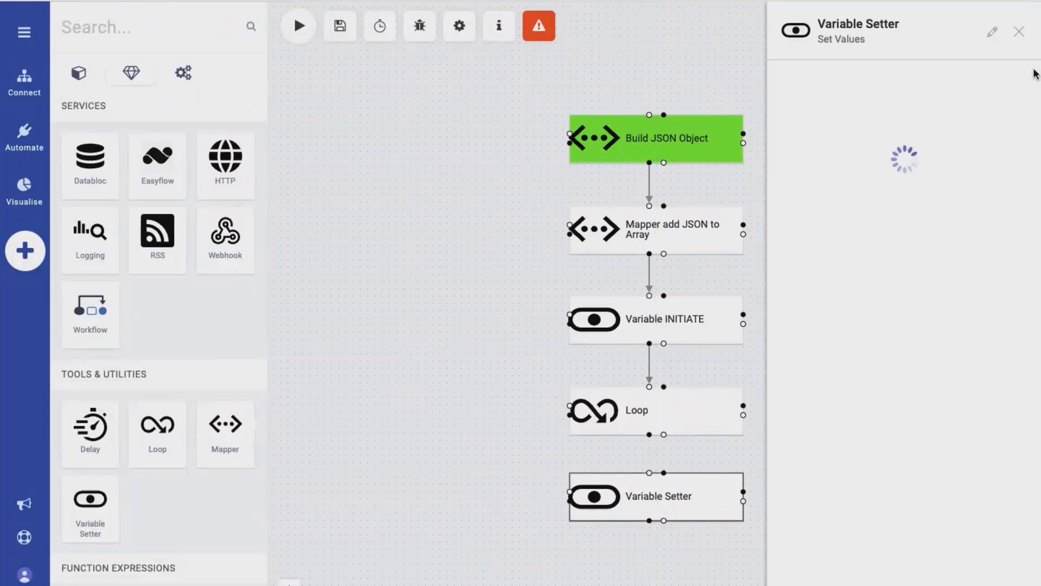
{"action": "double_click", "coordinate": [893, 25]}
{"action": "type", "text": "Prepare"}
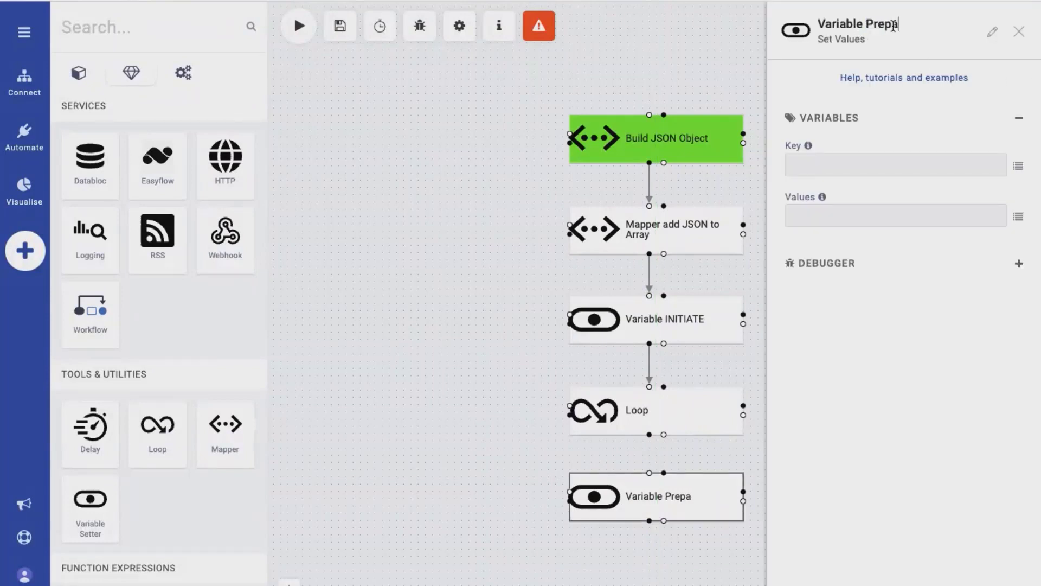
{"action": "left_click", "coordinate": [896, 165]}
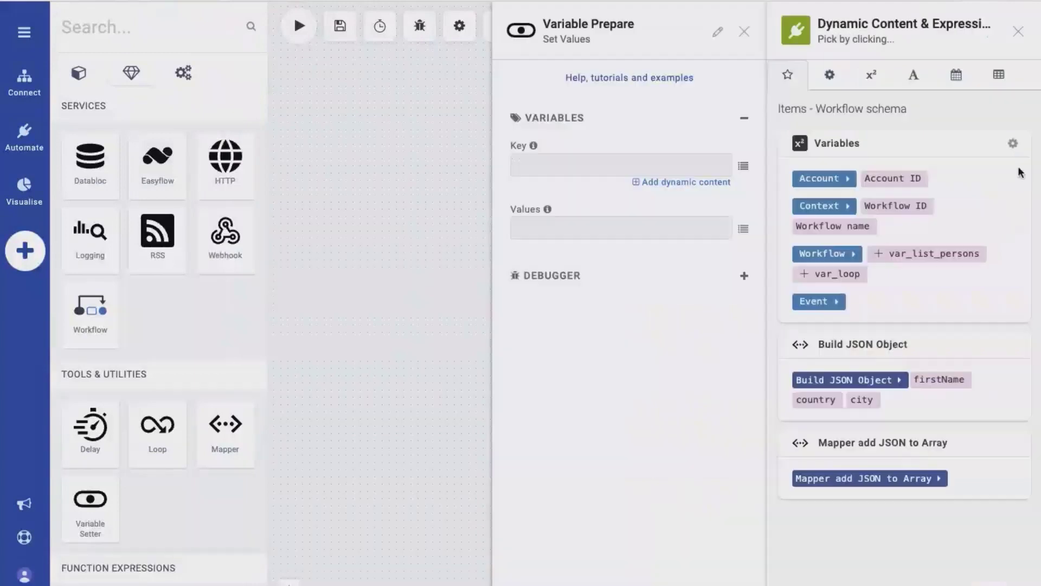
{"action": "left_click", "coordinate": [880, 255]}
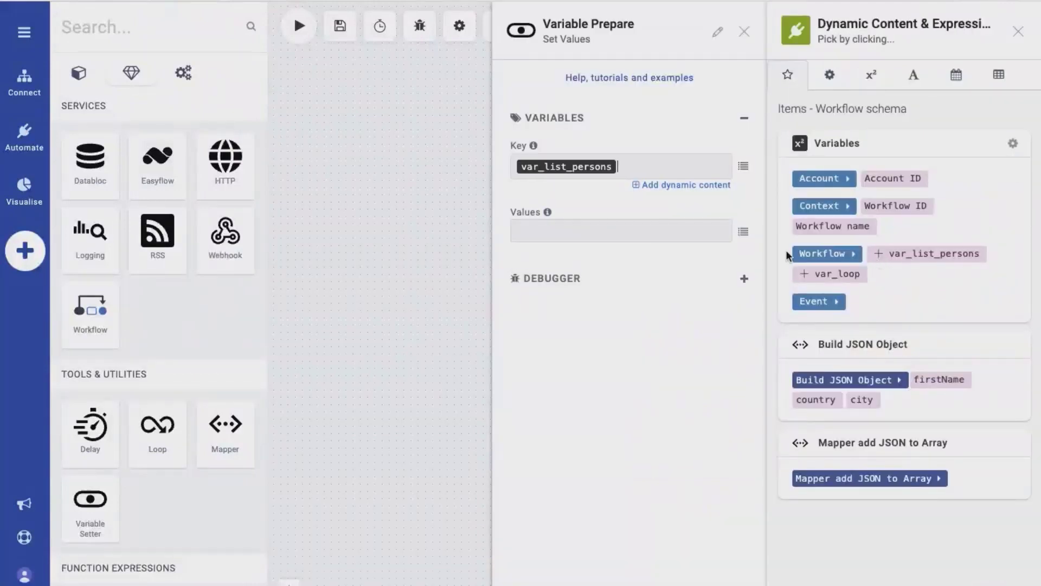
{"action": "left_click", "coordinate": [804, 277]}
Insert the array Add function in Variable Prepare's values with var_list_persons as its first argument
{"action": "left_click", "coordinate": [994, 76]}
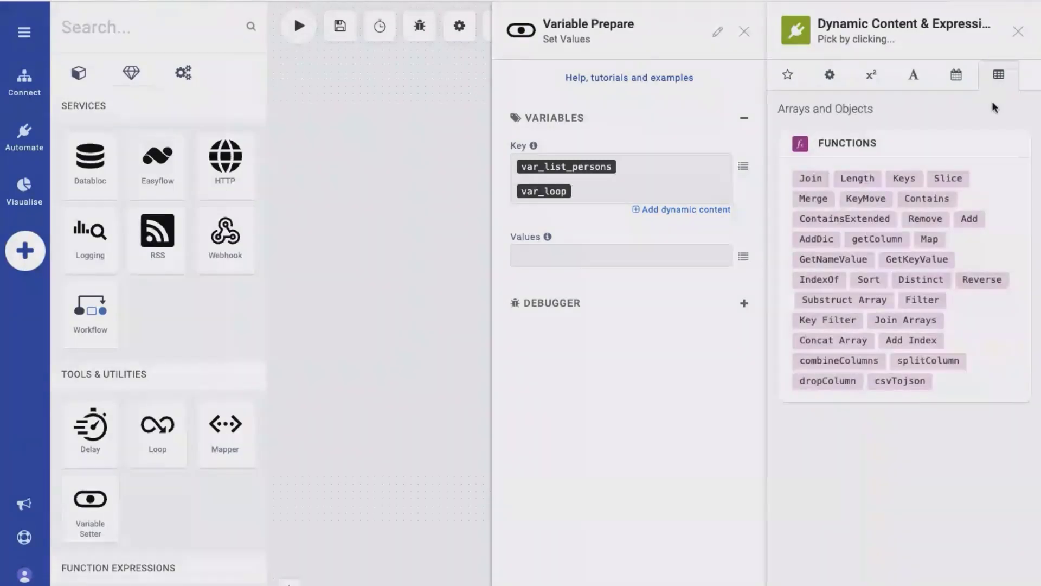
{"action": "left_click", "coordinate": [745, 261]}
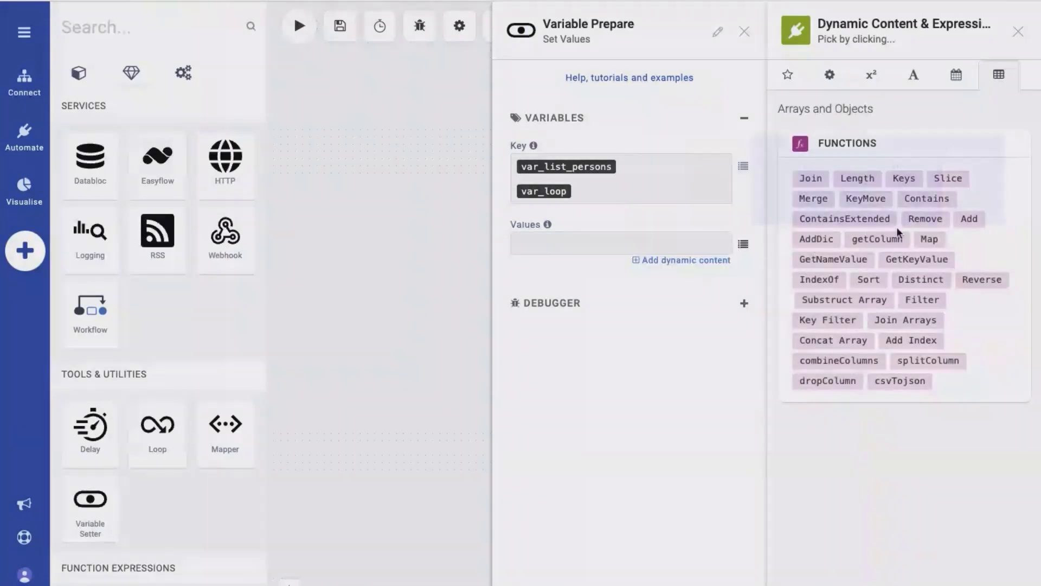
{"action": "left_click", "coordinate": [972, 222]}
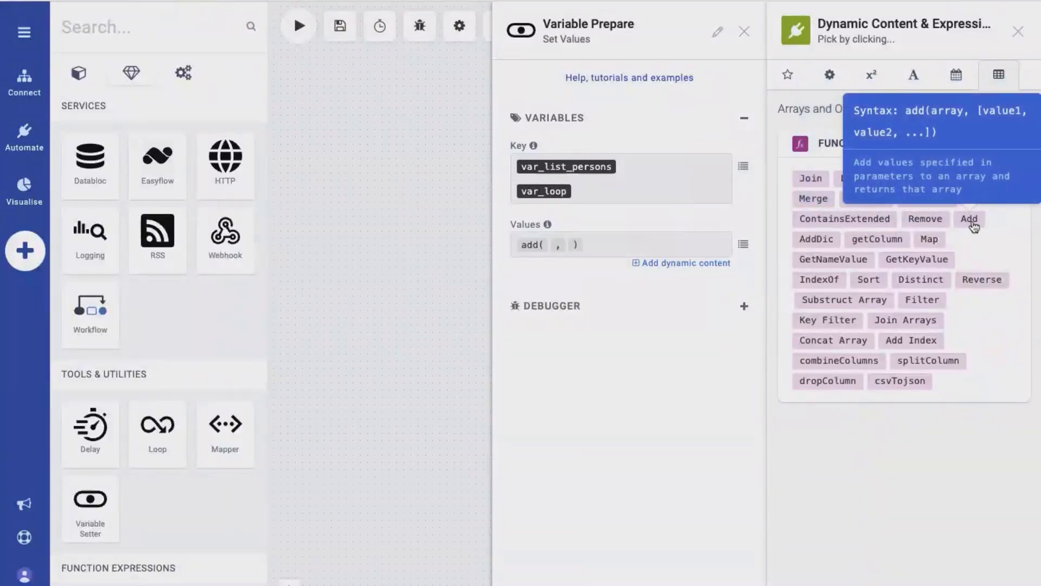
{"action": "left_click", "coordinate": [550, 246]}
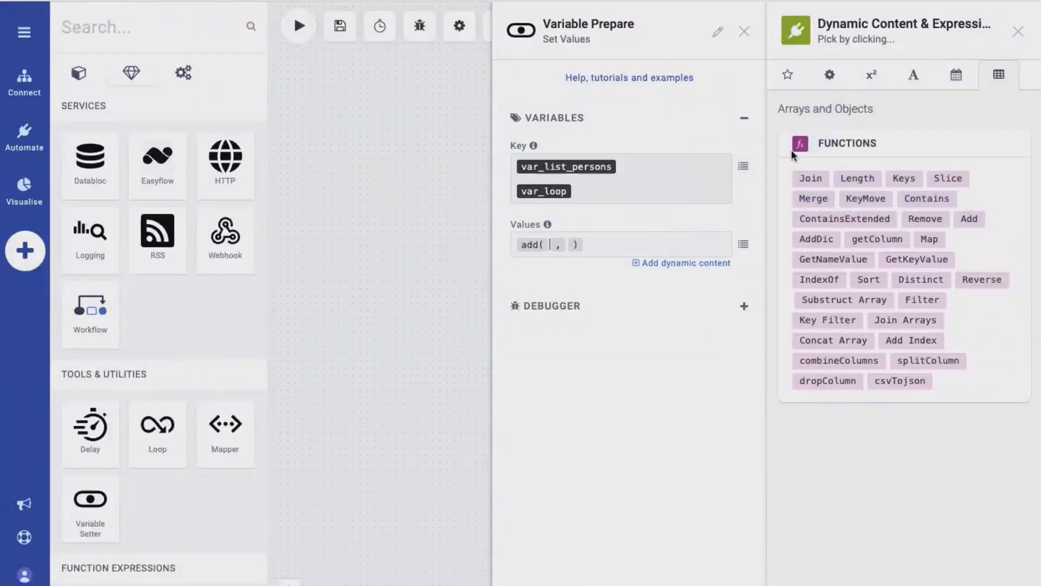
{"action": "left_click", "coordinate": [798, 79]}
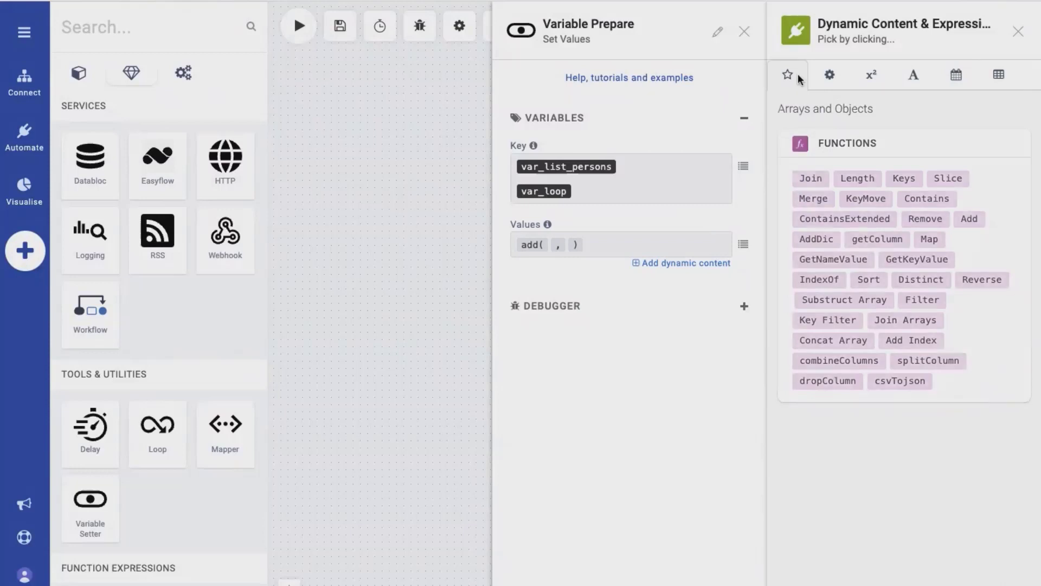
{"action": "left_click", "coordinate": [935, 258]}
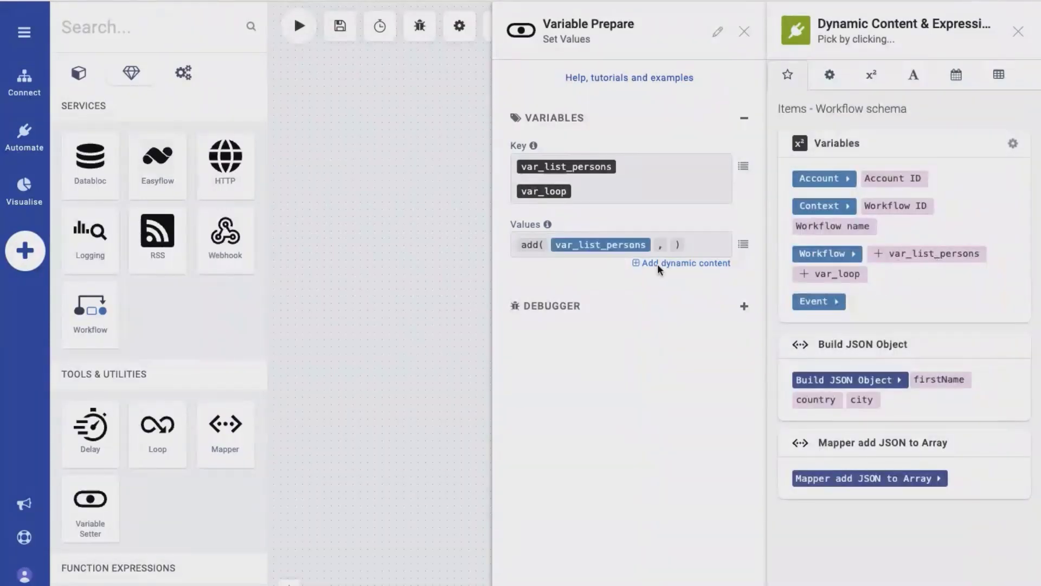
Enter a JSON object with empty index, firstName, country and city values as the second argument of the add function
{"action": "left_click", "coordinate": [669, 245]}
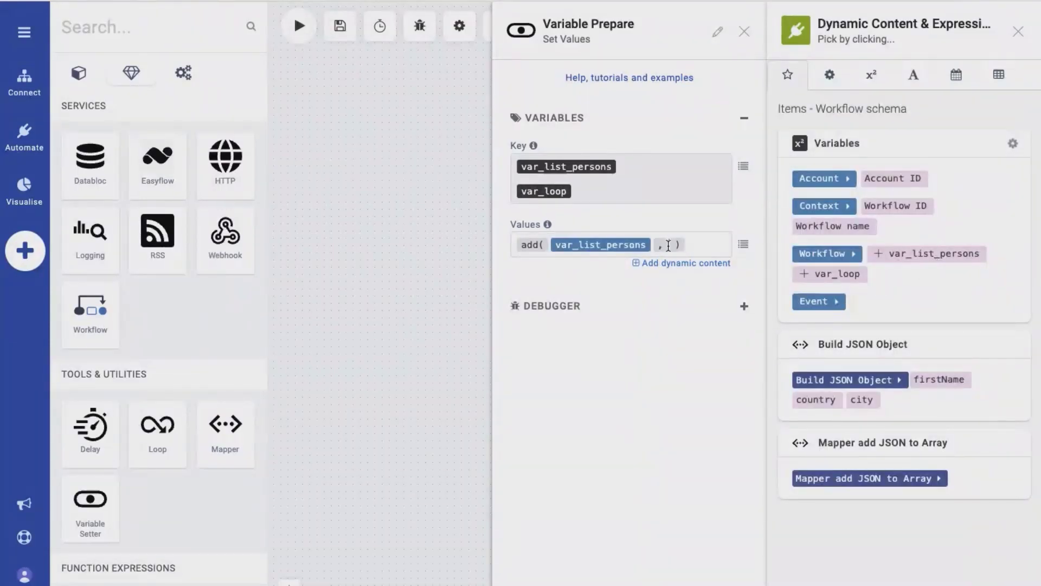
{"action": "type", "text": "{}"}
{"action": "key", "text": "Left"}
{"action": "type", "text": "\"umb"}
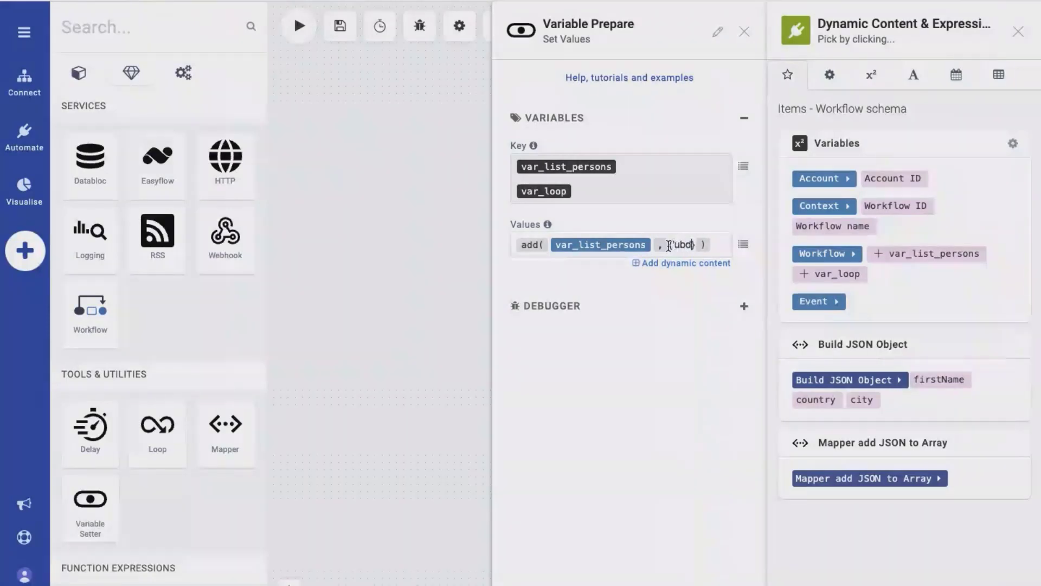
{"action": "key", "text": "BackSpace"}
{"action": "key", "text": "BackSpace"}
{"action": "key", "text": "BackSpace"}
{"action": "type", "text": "index"}
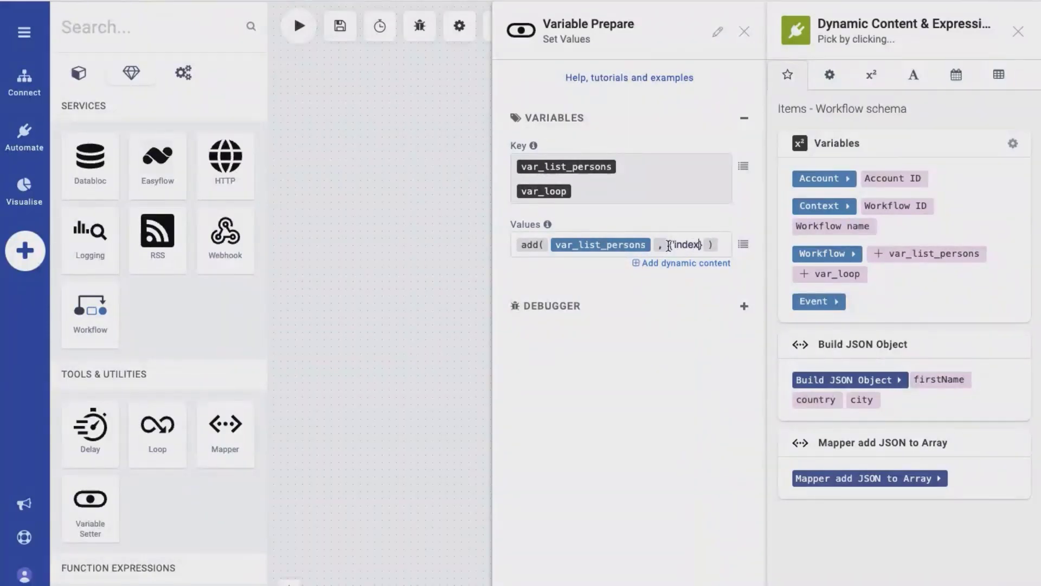
{"action": "type", "text": "':"}
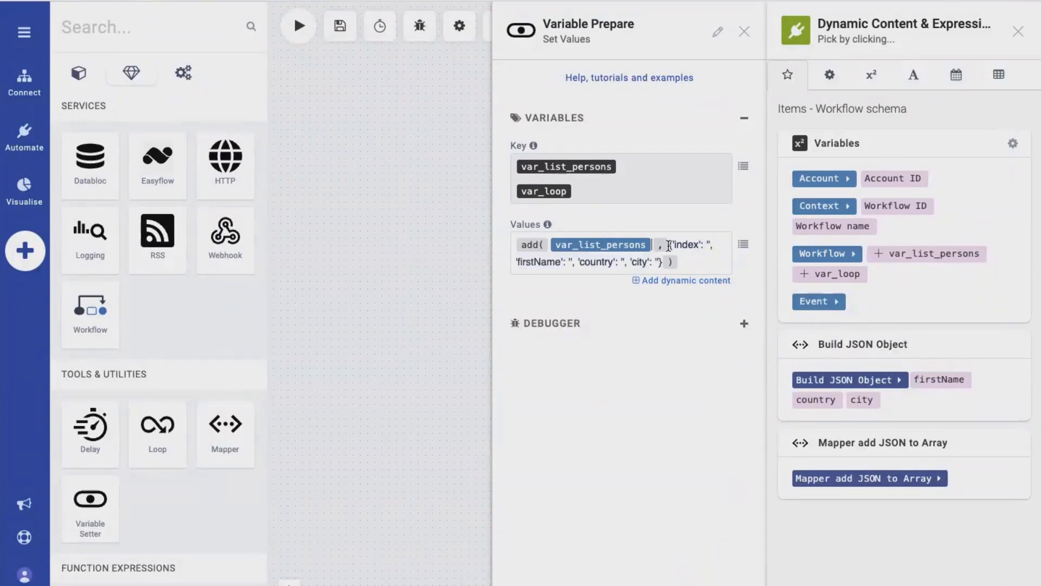
Fill the object's index with var_loop and firstName with a sample first name, a " - " separator and the UUID variable
{"action": "left_click", "coordinate": [709, 243]}
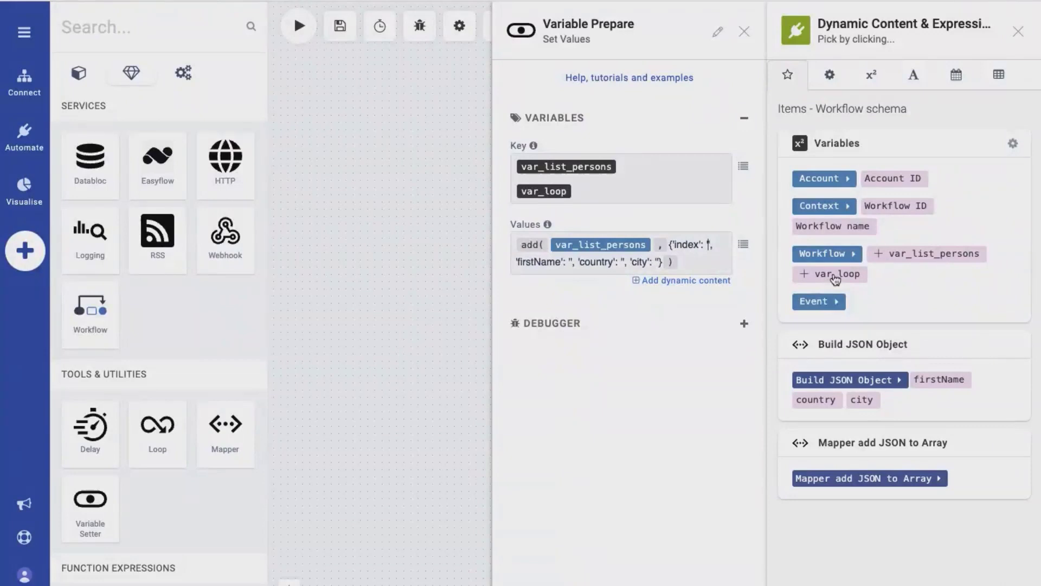
{"action": "left_click", "coordinate": [836, 278]}
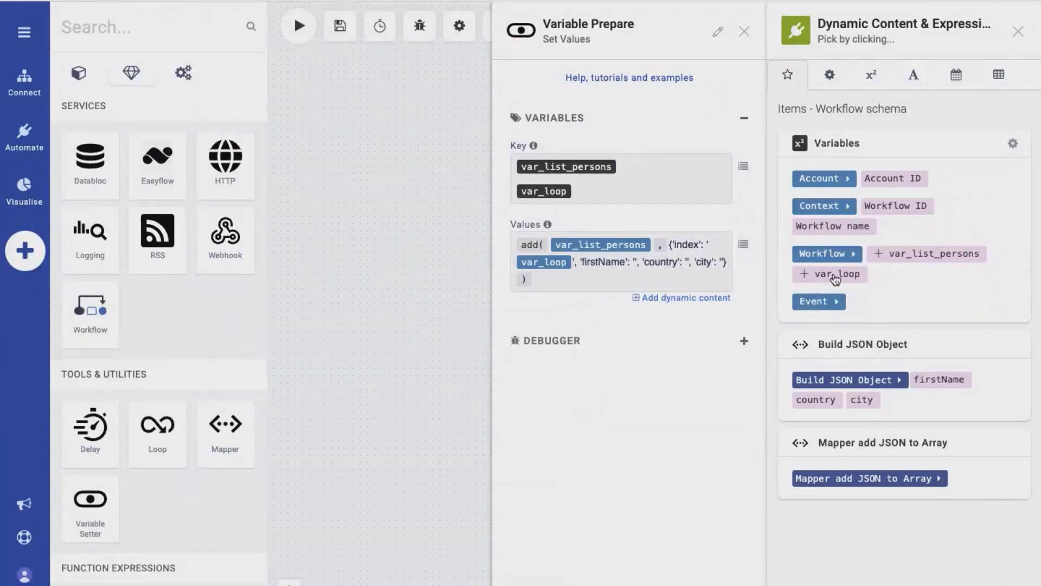
{"action": "left_click", "coordinate": [635, 262]}
{"action": "type", "text": "Peter"}
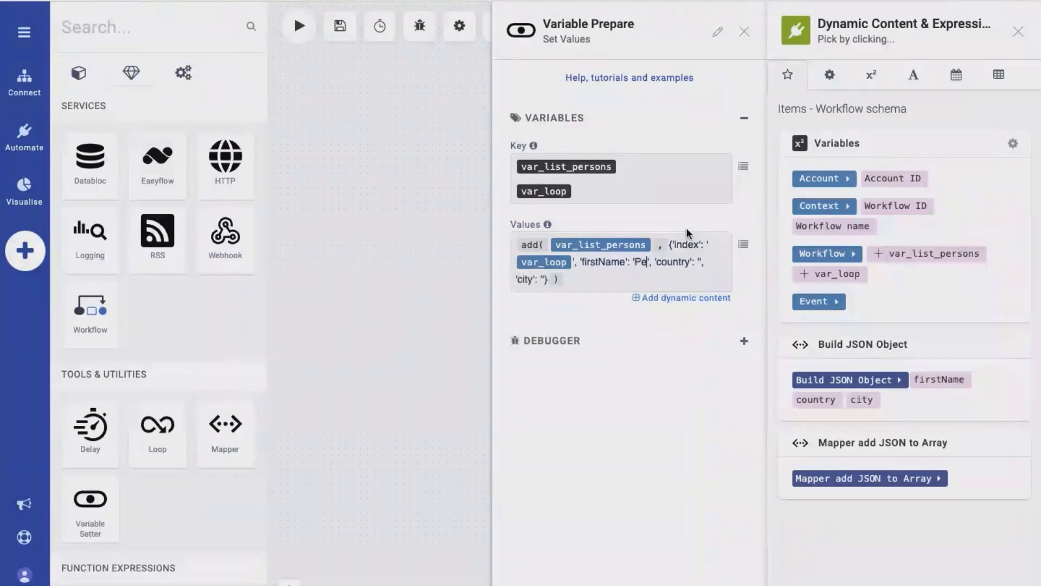
{"action": "type", "text": " -"}
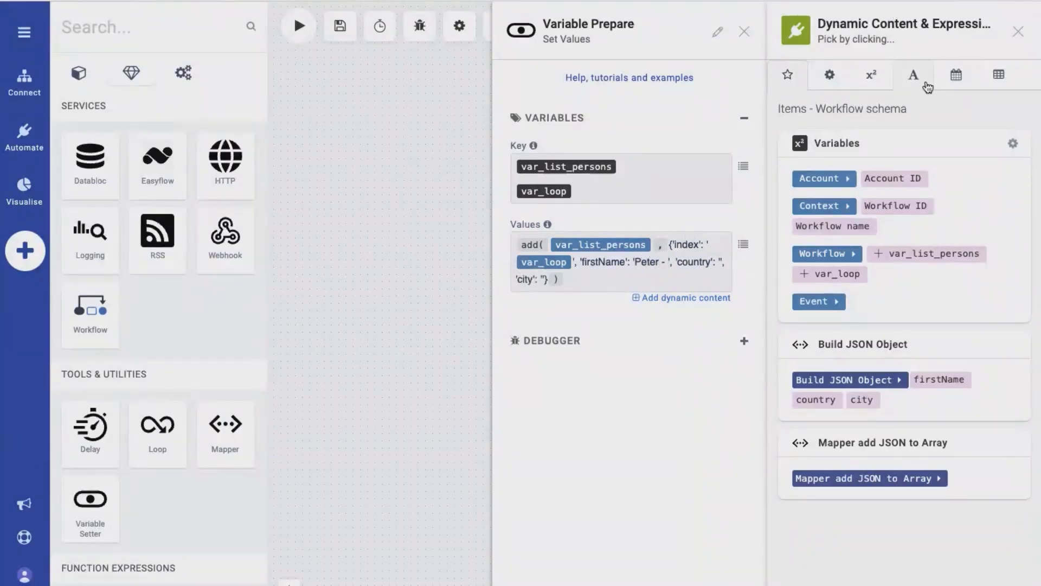
{"action": "left_click", "coordinate": [926, 83]}
{"action": "left_click", "coordinate": [811, 179]}
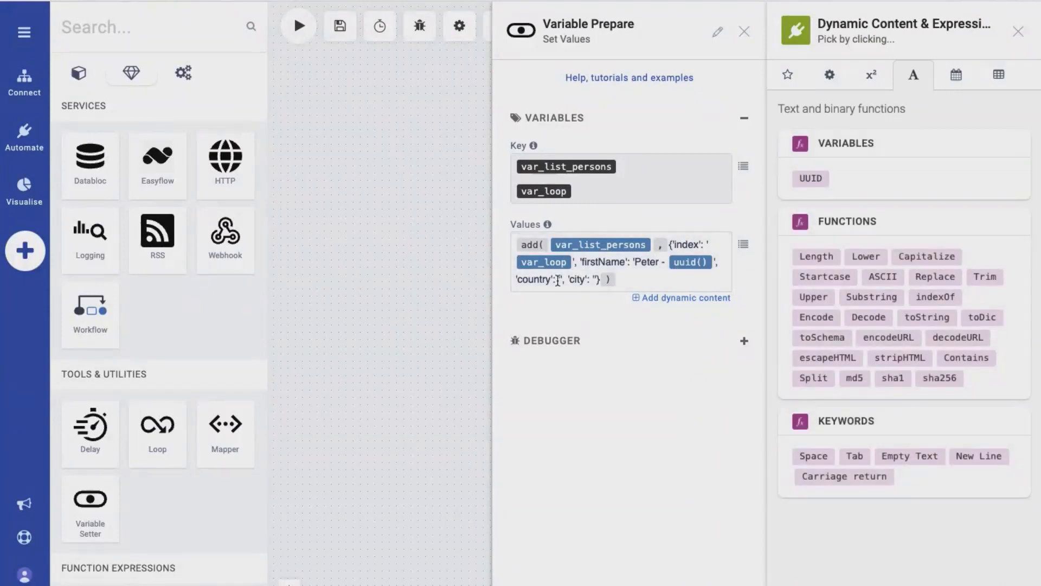
Set the object's country to Australia and its city to Sydney
{"action": "left_click", "coordinate": [570, 279]}
{"action": "type", "text": "Australia', 'city': '"}
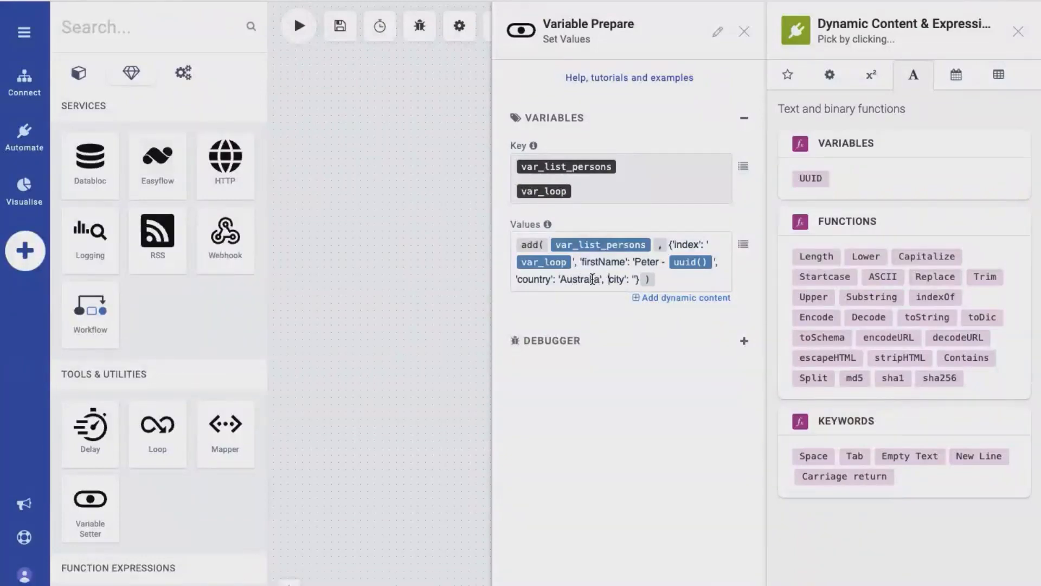
{"action": "type", "text": "Sydne"}
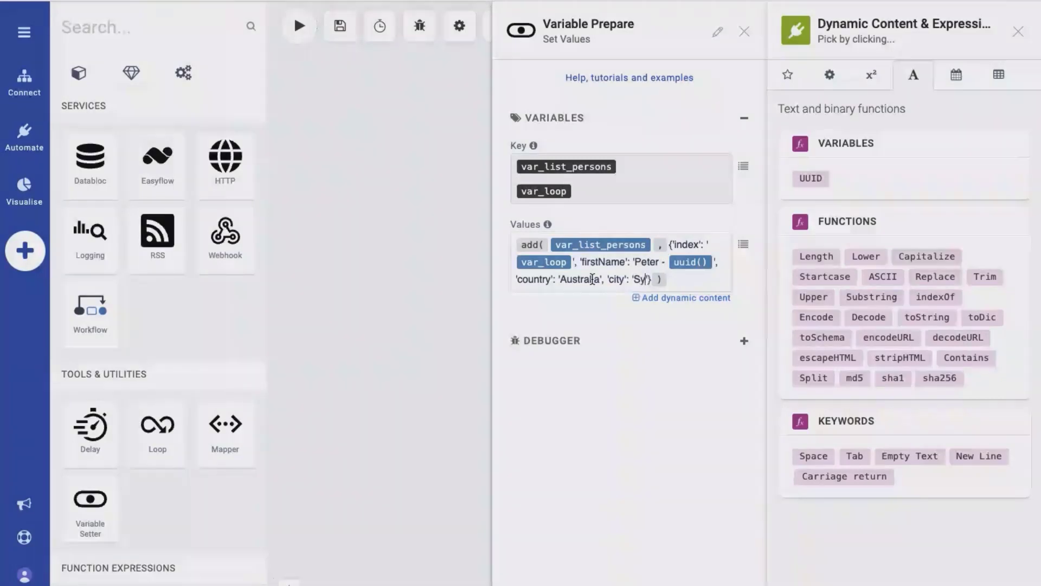
{"action": "type", "text": "y"}
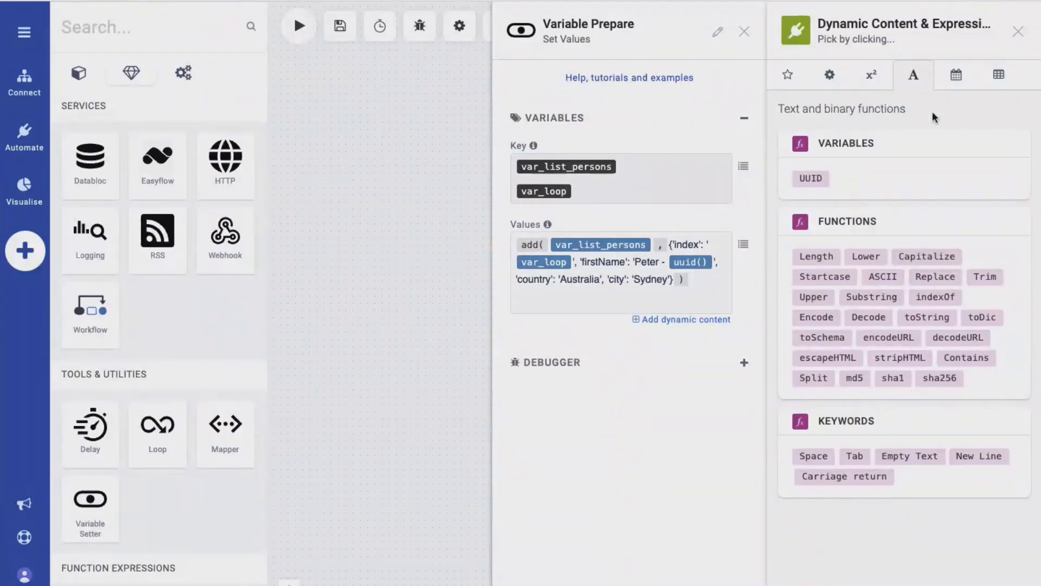
Add a second value to Variable Prepare that increments var_loop by 1, and save the setter
{"action": "left_click", "coordinate": [801, 76]}
{"action": "left_click", "coordinate": [849, 278]}
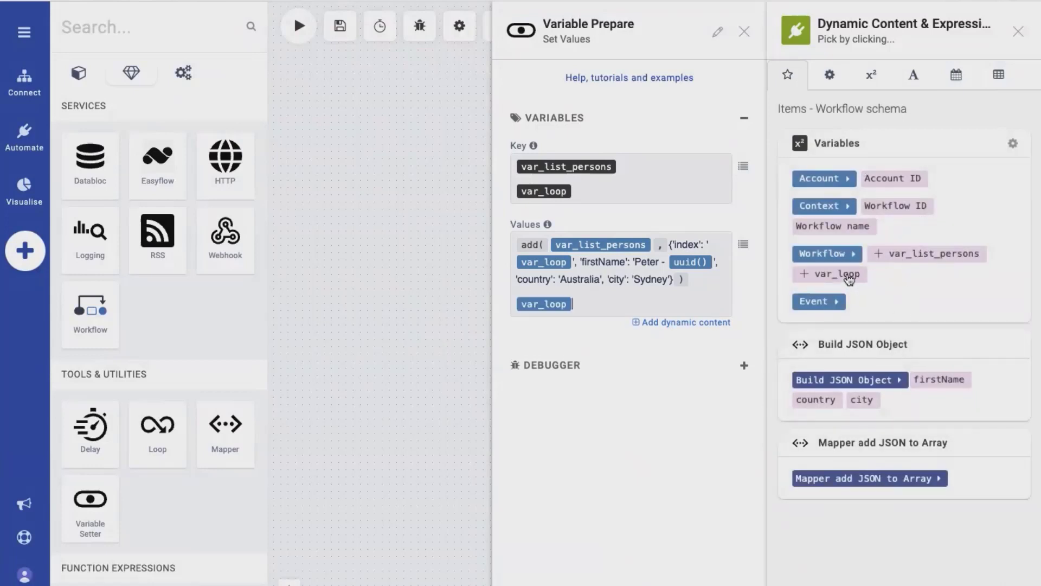
{"action": "left_click", "coordinate": [871, 74]}
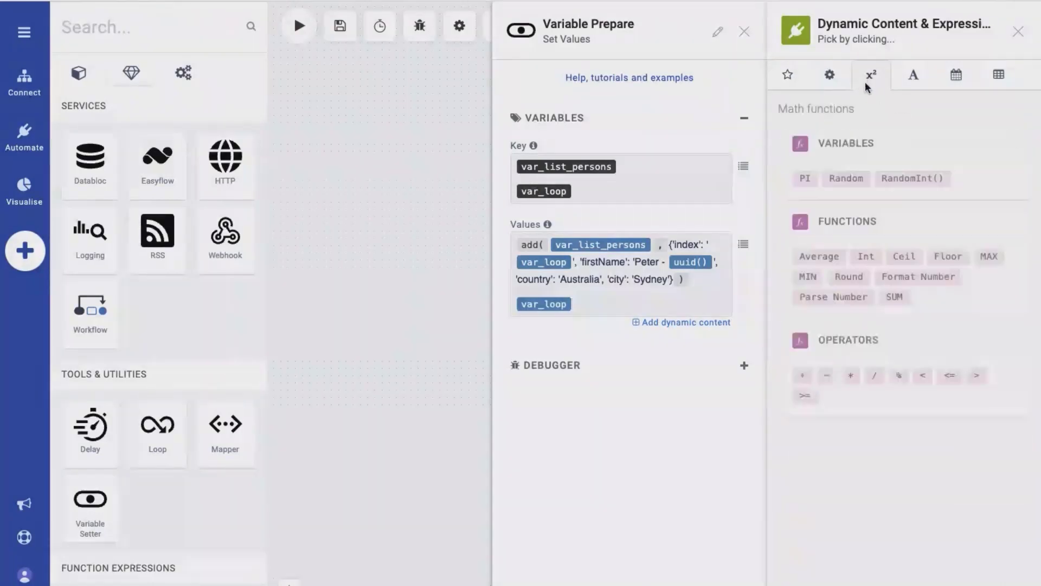
{"action": "left_click", "coordinate": [802, 377]}
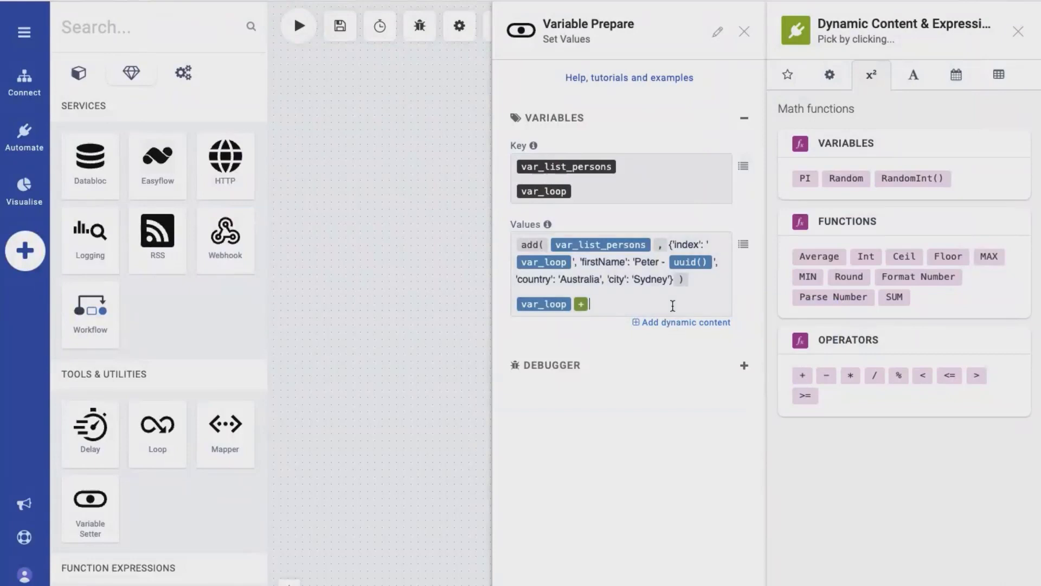
{"action": "type", "text": "1"}
{"action": "key", "text": "super+s"}
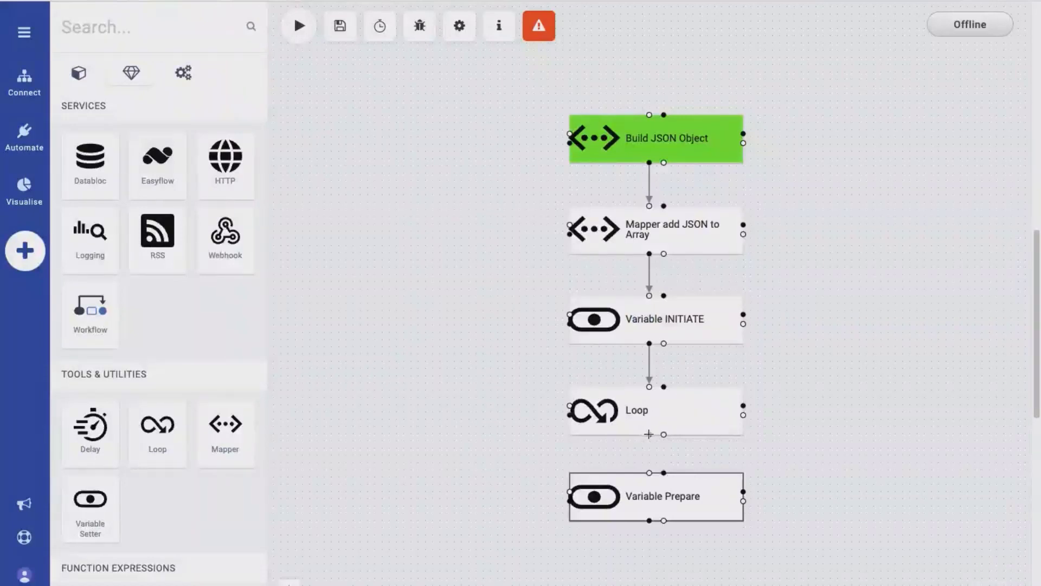
Connect Loop to Variable Prepare and back to Loop, and add a Mapper named Output connected below Variable Prepare
{"action": "left_click_drag", "start_coordinate": [648, 433], "coordinate": [649, 472]}
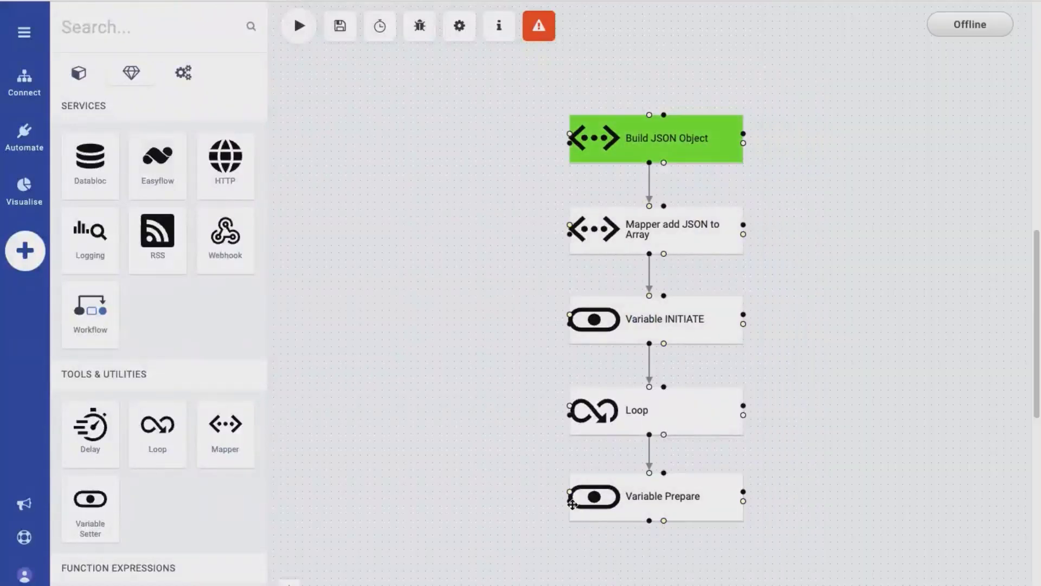
{"action": "left_click_drag", "start_coordinate": [568, 501], "coordinate": [565, 406]}
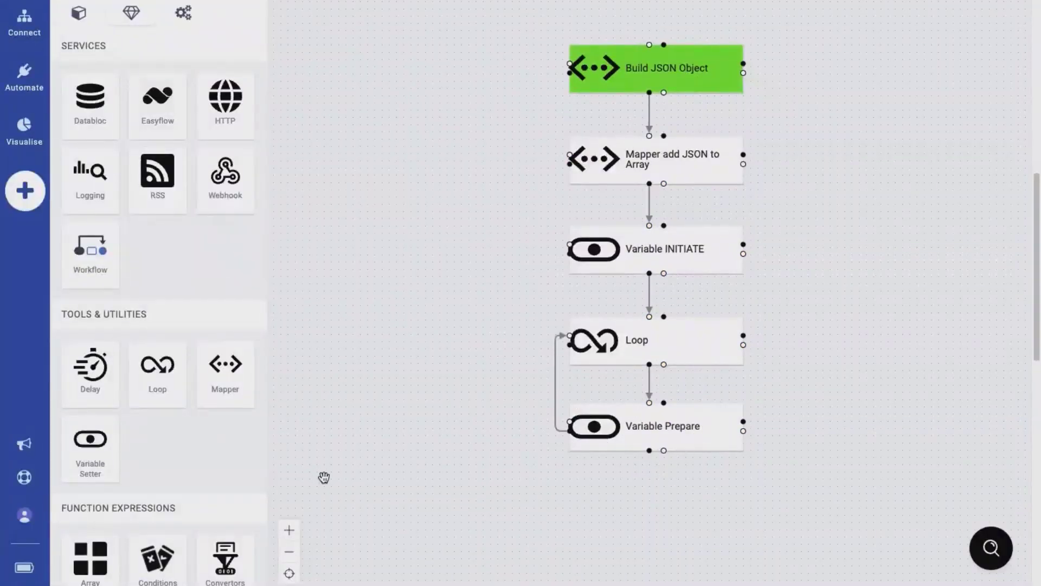
{"action": "left_click_drag", "start_coordinate": [225, 387], "coordinate": [618, 516]}
{"action": "left_click_drag", "start_coordinate": [649, 450], "coordinate": [649, 490]}
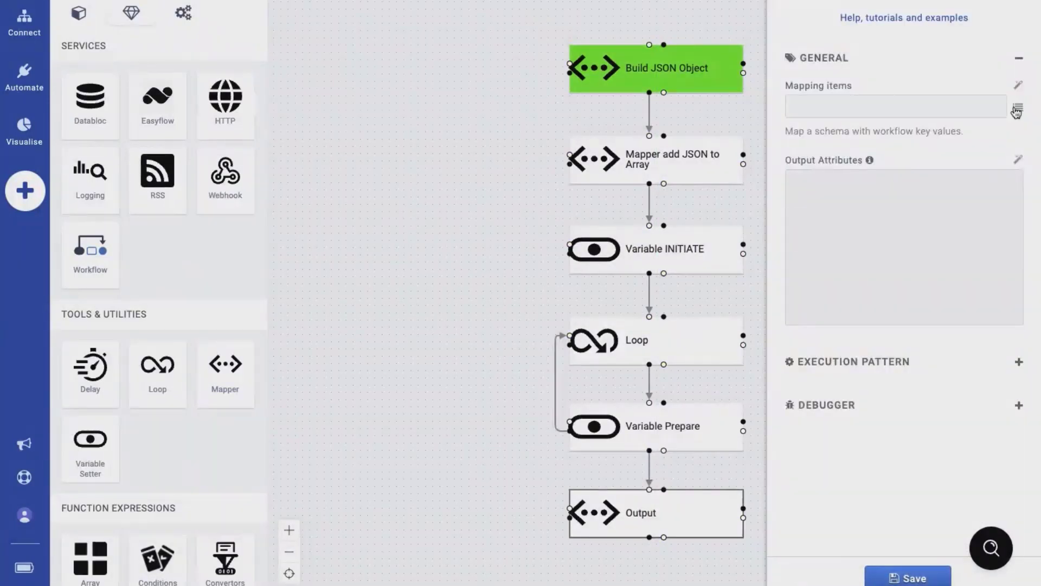
Set the Output mapper's mapping items to the Workflow variable var_list_persons and save it
{"action": "left_click", "coordinate": [1014, 108]}
{"action": "left_click", "coordinate": [788, 15]}
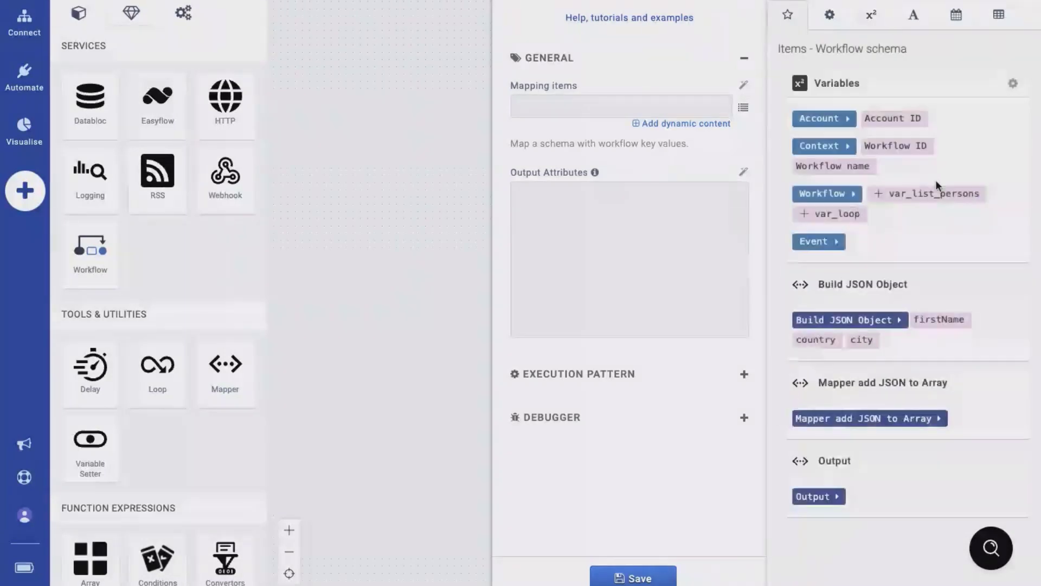
{"action": "left_click", "coordinate": [962, 195]}
{"action": "left_click", "coordinate": [653, 578]}
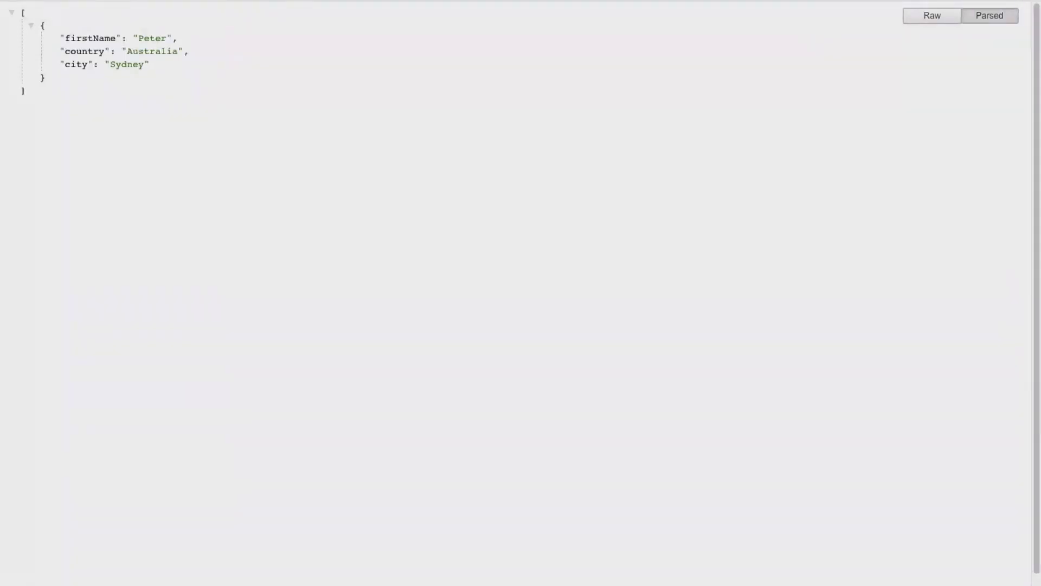
Reload the flow's JSON output and examine the index and firstName values across the whole persons list
{"action": "key", "text": "super+r"}
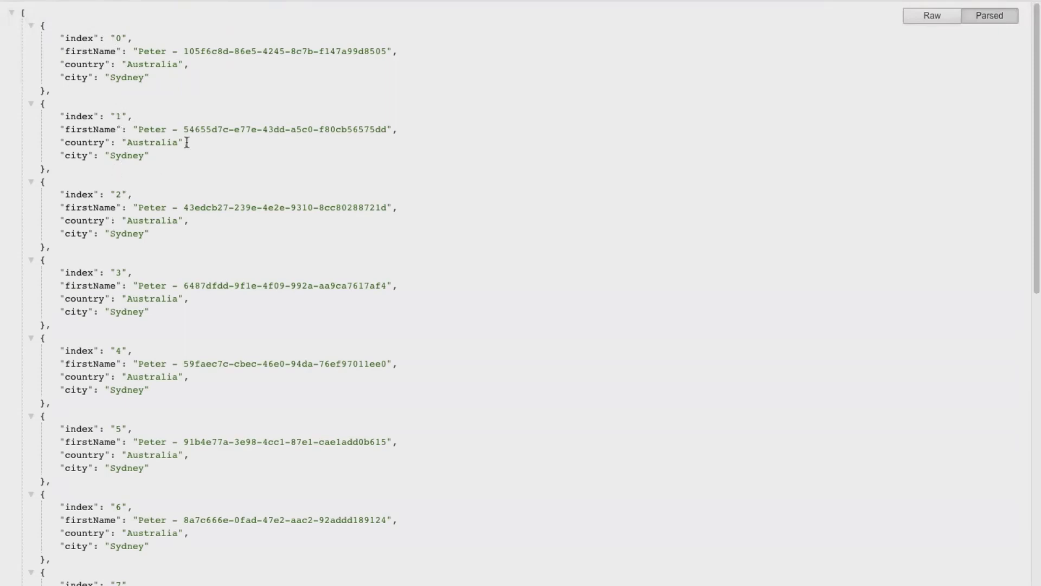
{"action": "scroll", "coordinate": [327, 444], "scroll_direction": "down", "scroll_amount": 10}
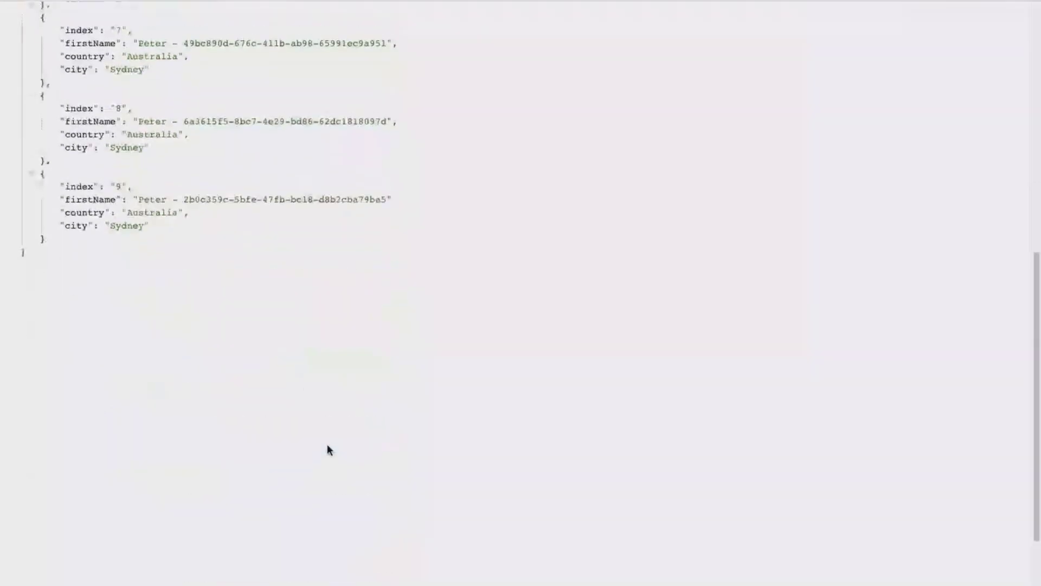
{"action": "scroll", "coordinate": [327, 443], "scroll_direction": "up", "scroll_amount": 10}
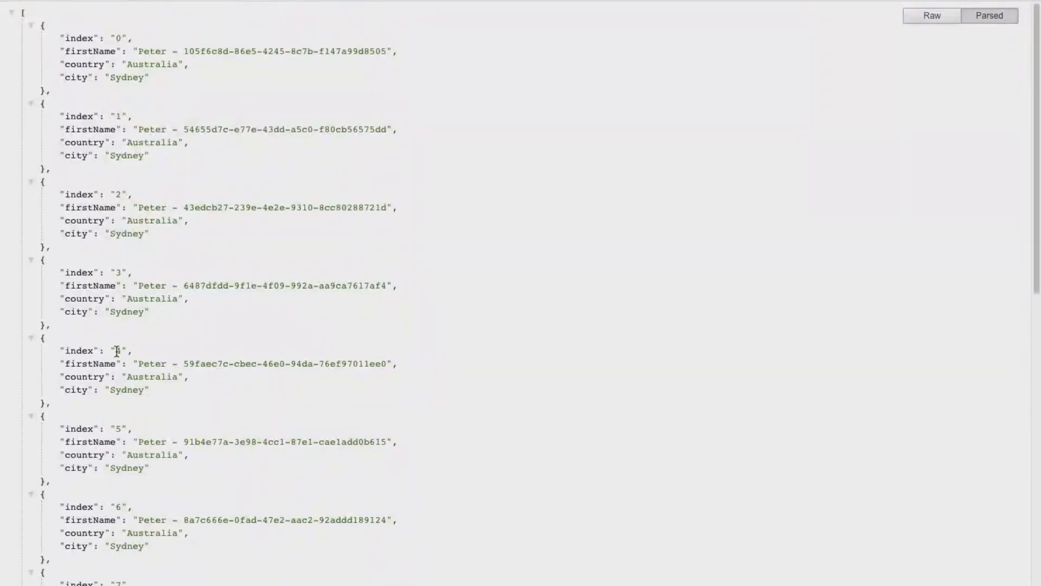
{"action": "double_click", "coordinate": [119, 350]}
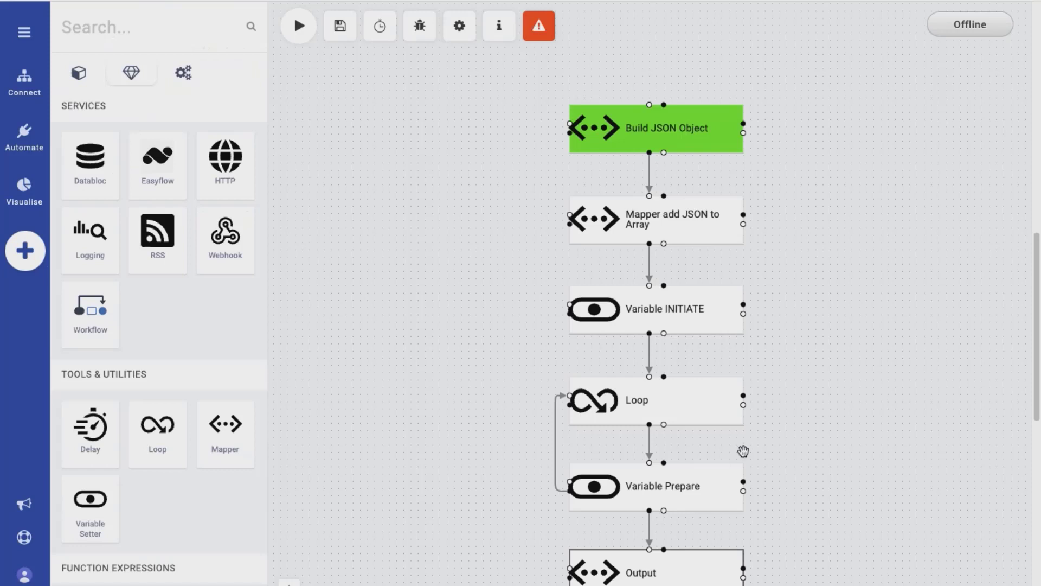
Rename the Output mapper as "Output - filtered by key"
{"action": "scroll", "coordinate": [742, 451], "scroll_direction": "down", "scroll_amount": 3}
{"action": "left_click", "coordinate": [667, 431]}
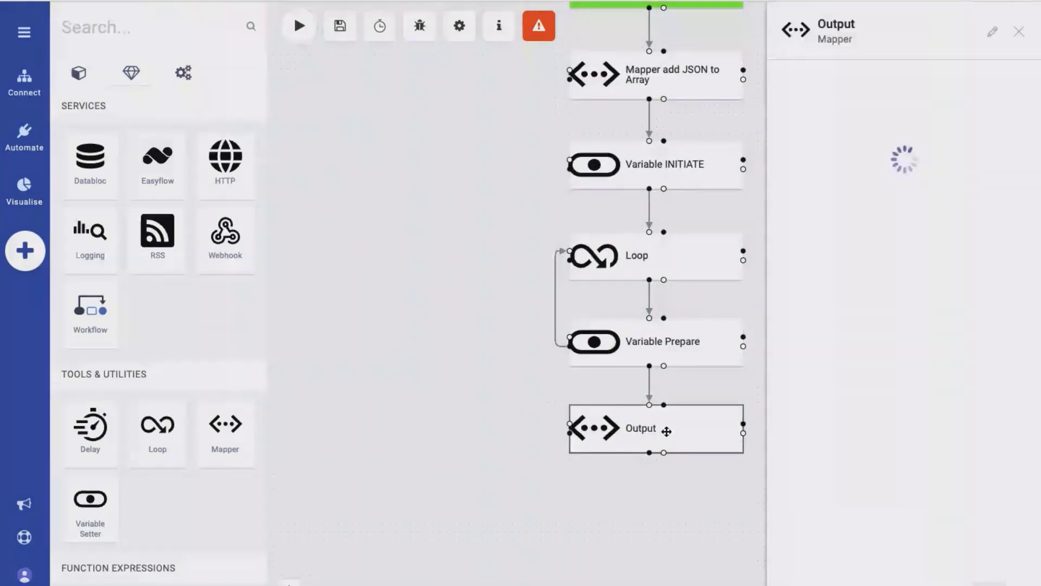
{"action": "left_click", "coordinate": [863, 21]}
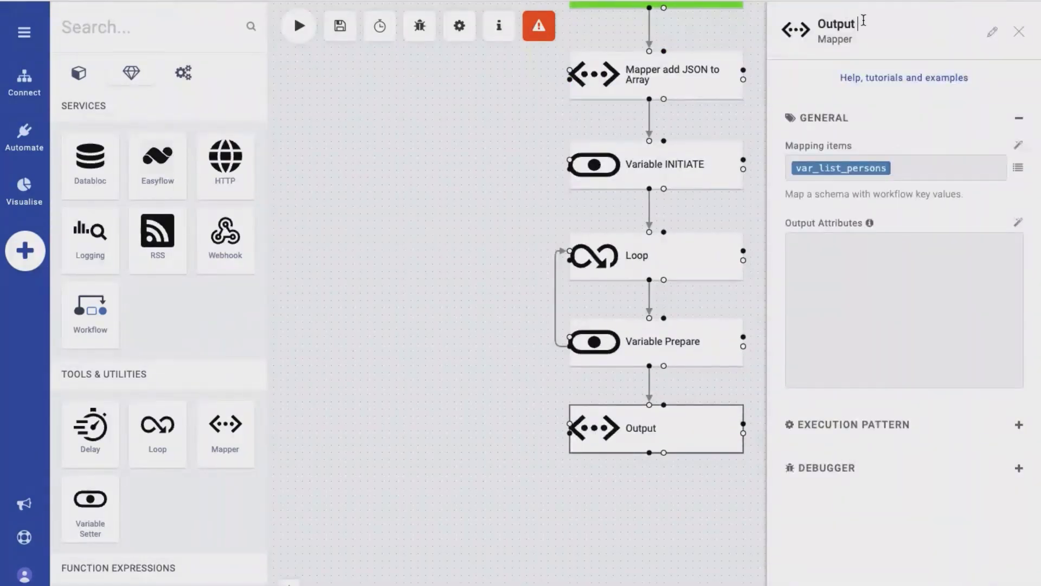
{"action": "type", "text": "filtered "}
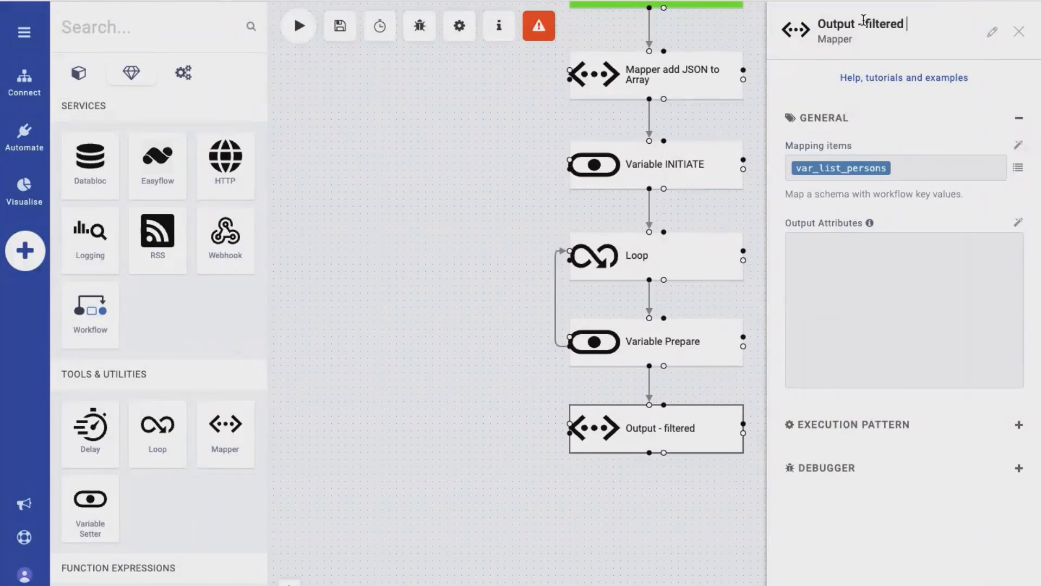
{"action": "type", "text": "by key"}
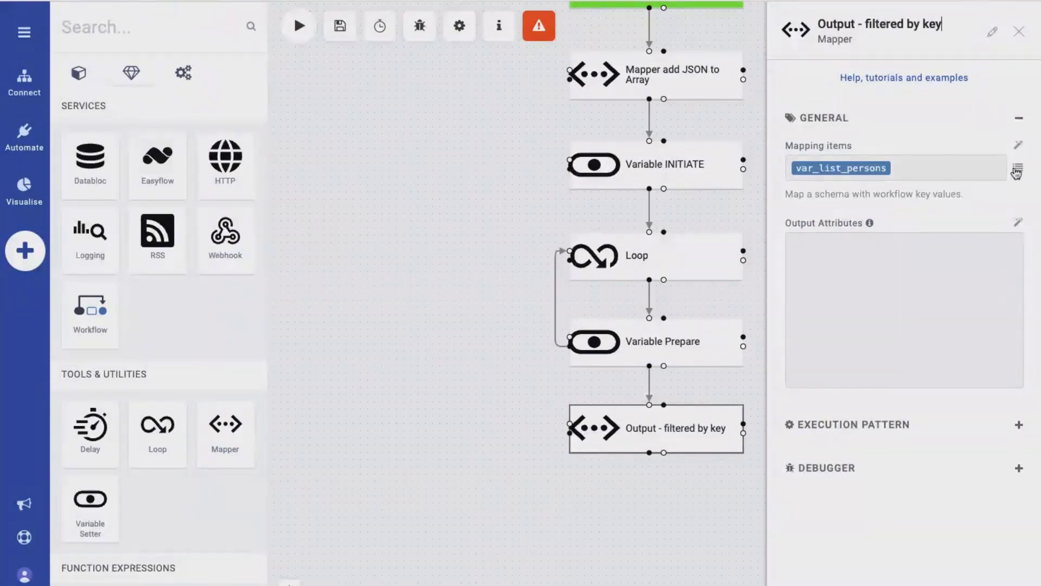
Wrap var_list_persons in the mapping items with the Key Filter function, using key index, value 4 and operator EXACT, and check the output
{"action": "left_click", "coordinate": [1018, 170]}
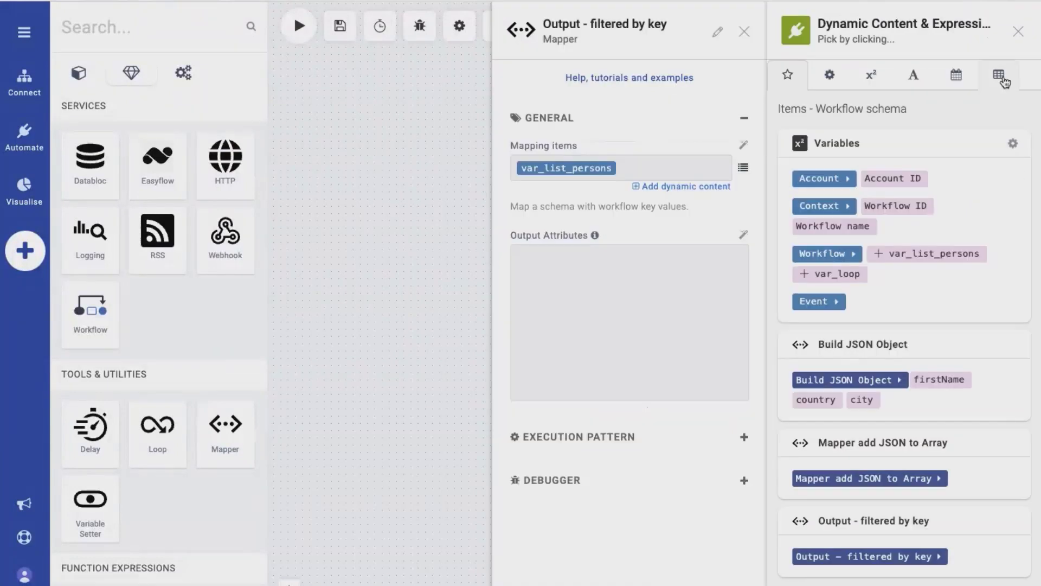
{"action": "left_click", "coordinate": [1004, 82]}
{"action": "left_click", "coordinate": [644, 164]}
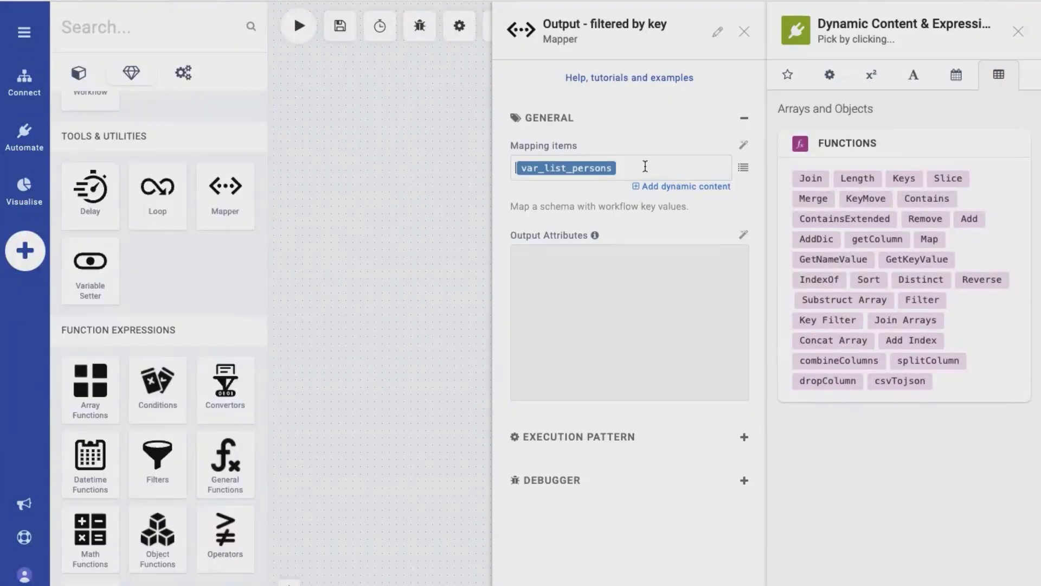
{"action": "left_click", "coordinate": [810, 321]}
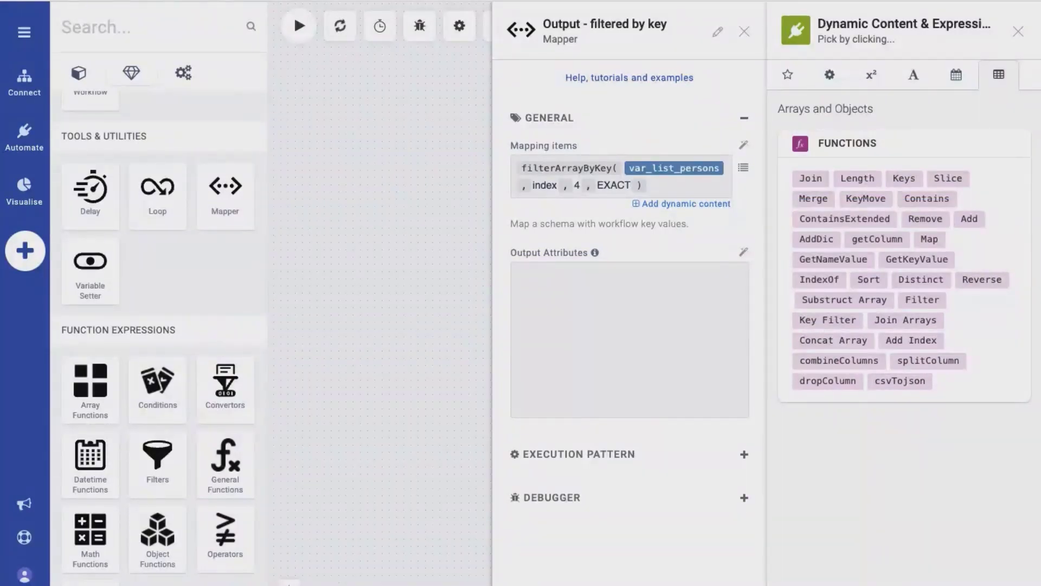
{"action": "left_click", "coordinate": [334, 305]}
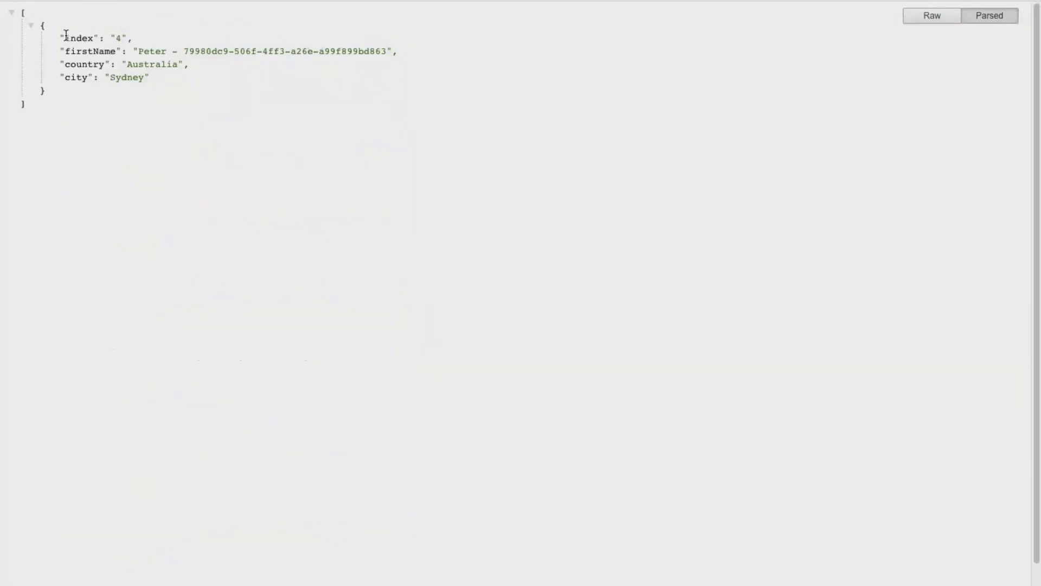
{"action": "left_click_drag", "start_coordinate": [65, 38], "coordinate": [78, 38]}
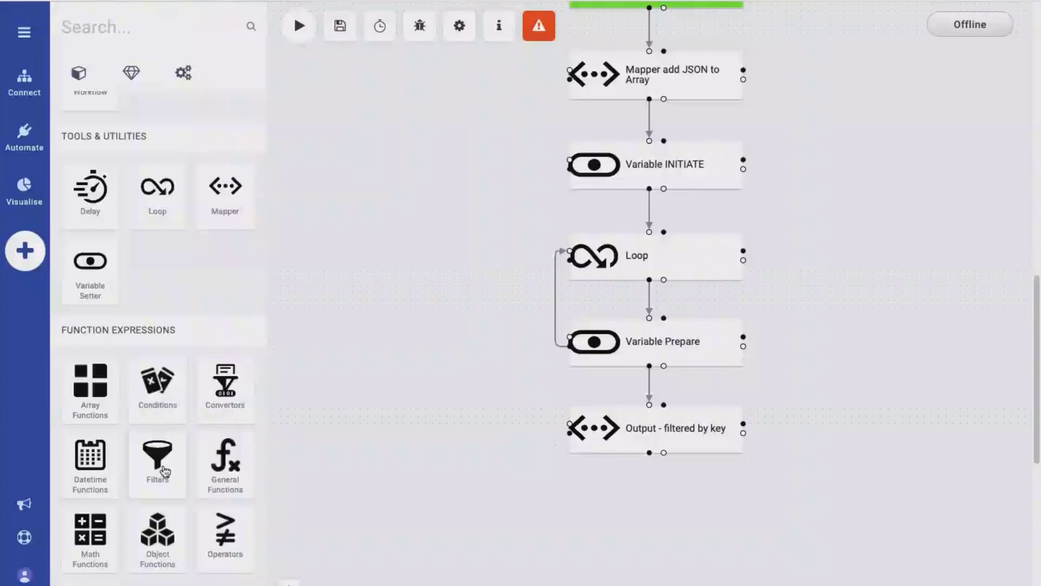
Add a Filters step below the "Output - filtered by key" mapper, connect the two, and choose the Key Filter operation
{"action": "left_click_drag", "start_coordinate": [157, 467], "coordinate": [640, 519]}
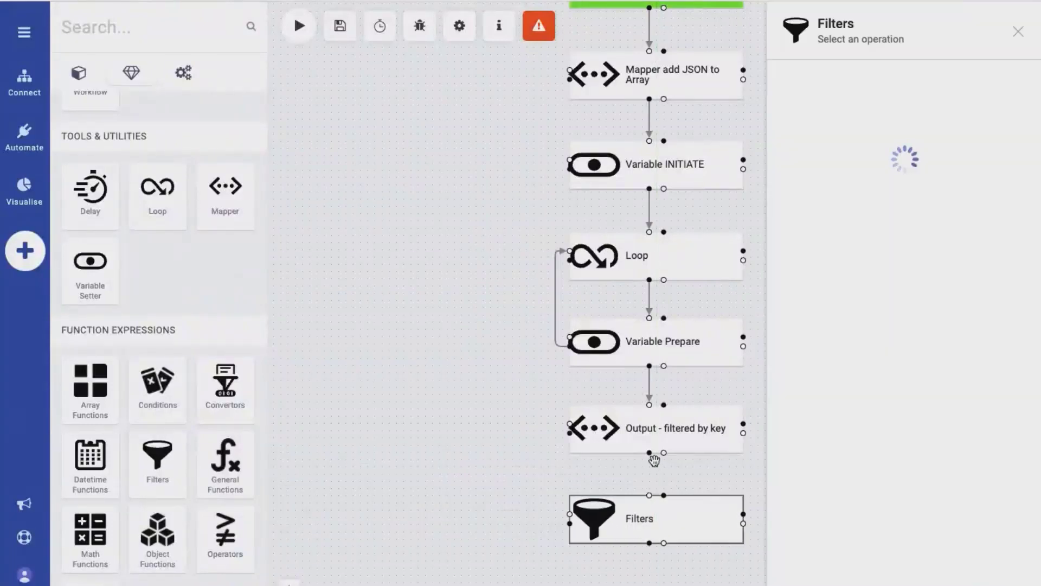
{"action": "left_click_drag", "start_coordinate": [649, 452], "coordinate": [649, 496]}
{"action": "left_click", "coordinate": [861, 275]}
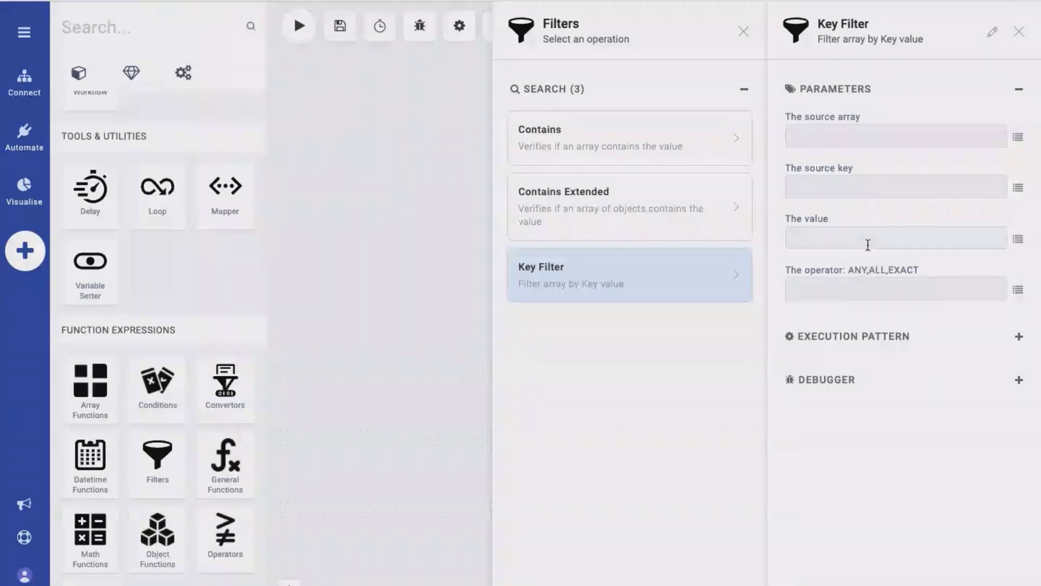
Set the Key Filter's source array to the Workflow variable var_list_persons
{"action": "left_click", "coordinate": [1017, 137]}
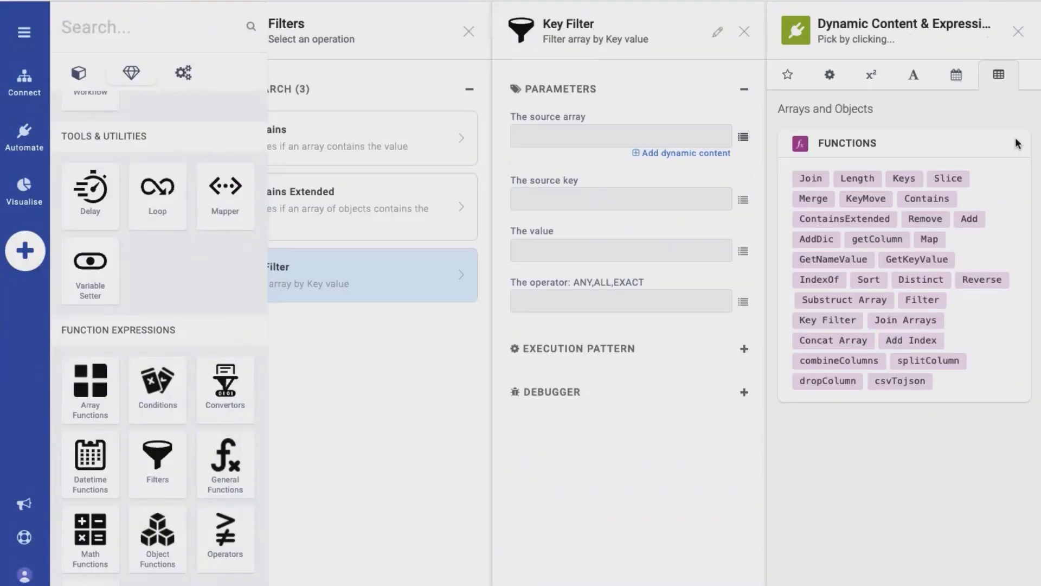
{"action": "left_click", "coordinate": [830, 76]}
{"action": "left_click", "coordinate": [784, 76]}
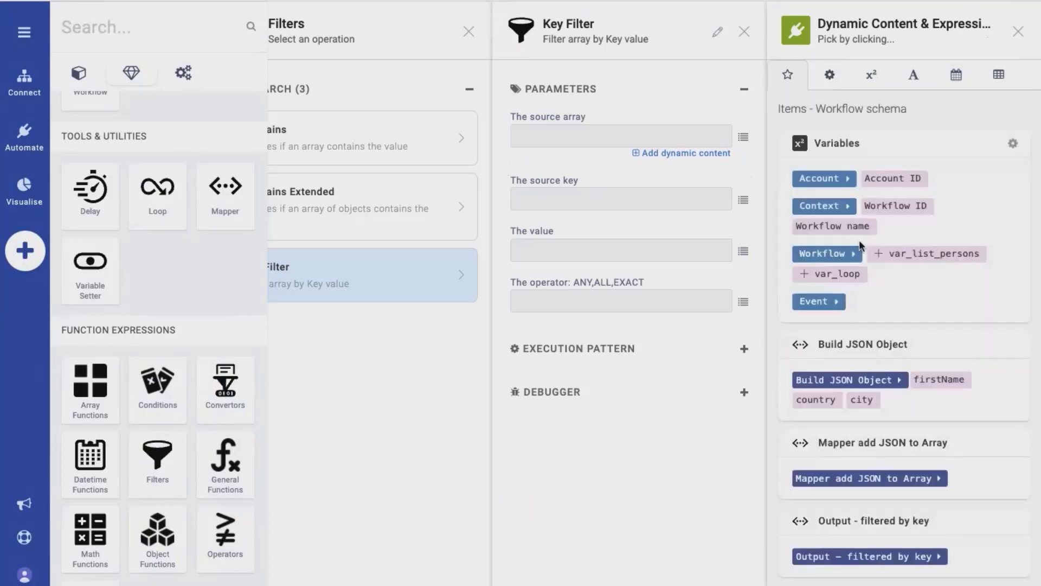
{"action": "left_click", "coordinate": [947, 263]}
Set the Key Filter's source key to index, the value to 5 and the operator to EXCAT, and close its settings
{"action": "left_click", "coordinate": [613, 203]}
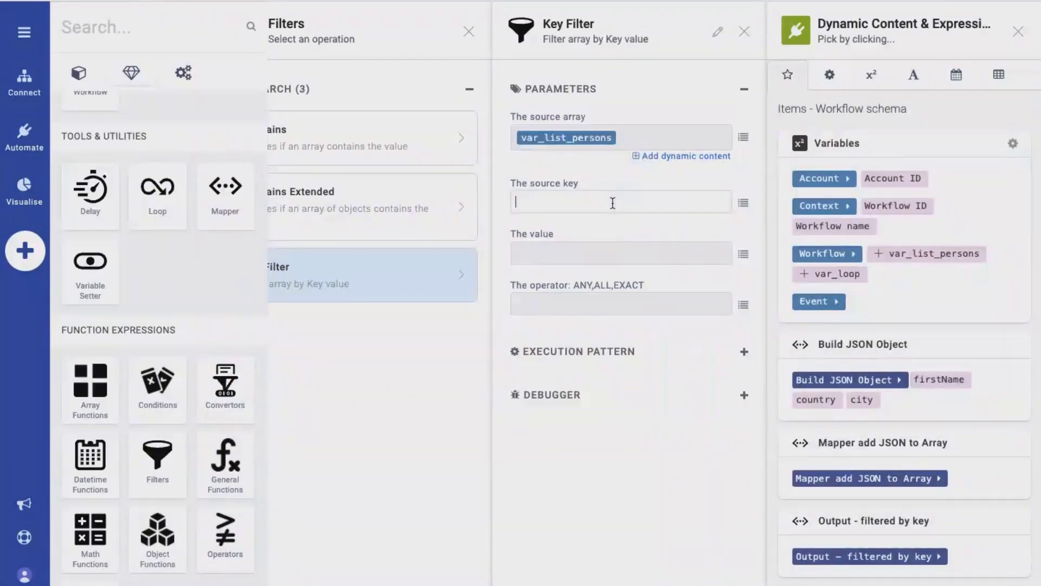
{"action": "type", "text": "index"}
{"action": "left_click", "coordinate": [582, 255]}
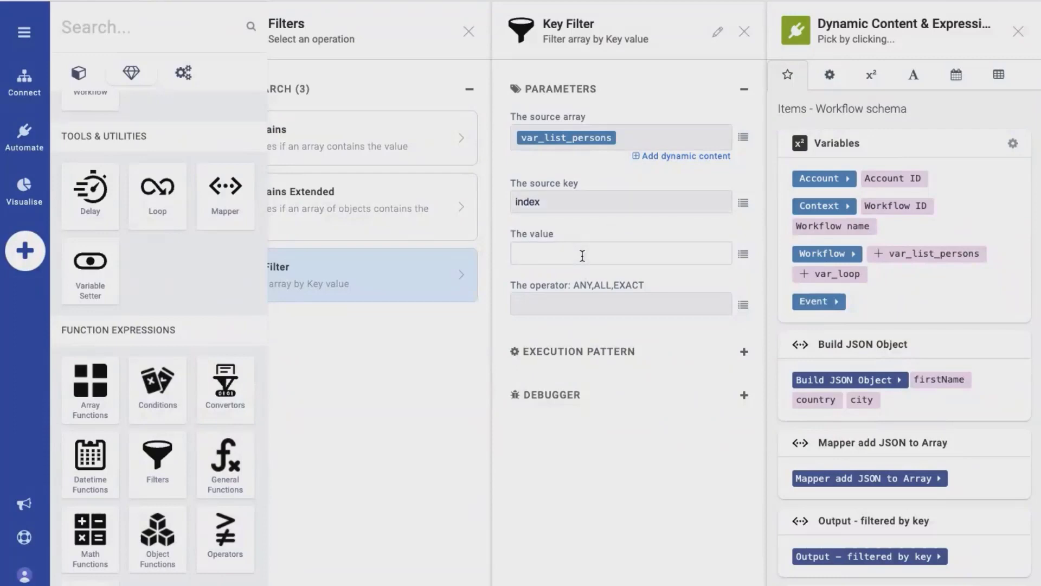
{"action": "type", "text": "5"}
{"action": "left_click", "coordinate": [599, 312]}
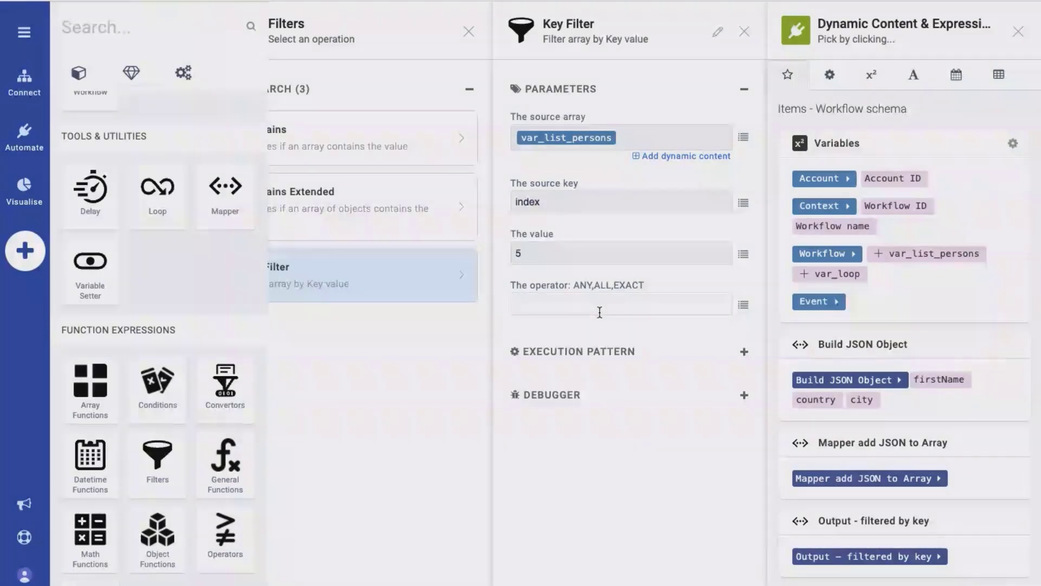
{"action": "type", "text": "EXCAT"}
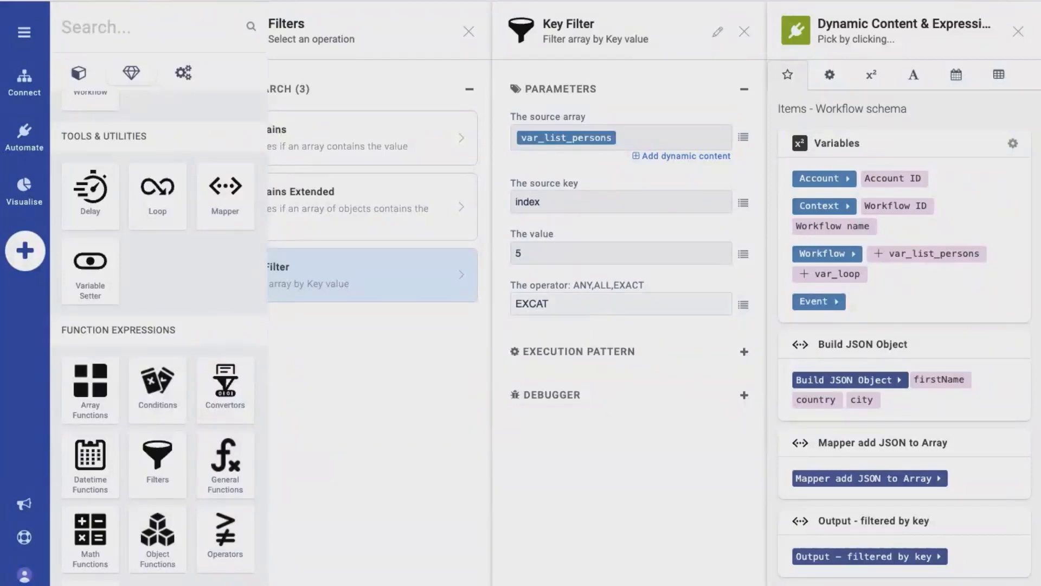
{"action": "key", "text": "Escape"}
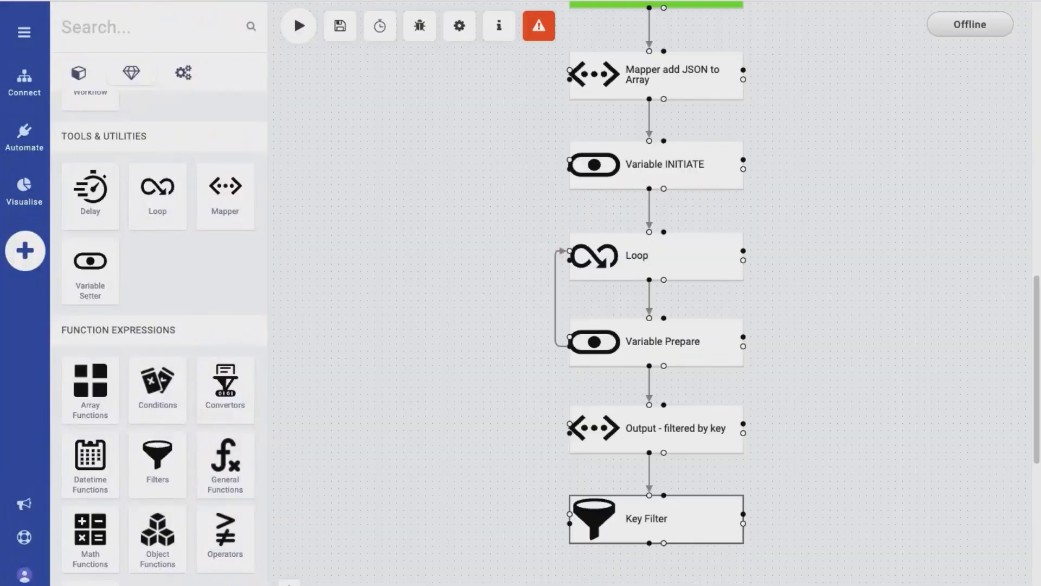